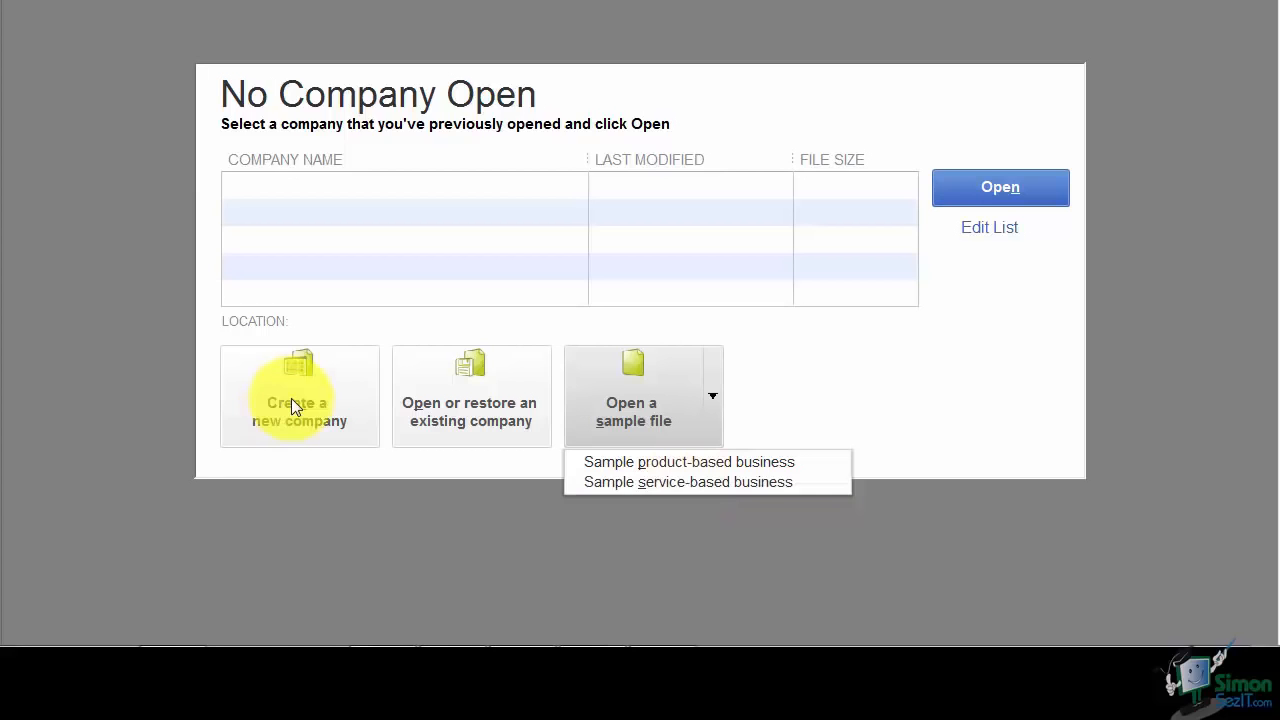
# - Start creating a new company and choose Advanced Setup to open the EasyStep Interview
pyautogui.click(291, 398)
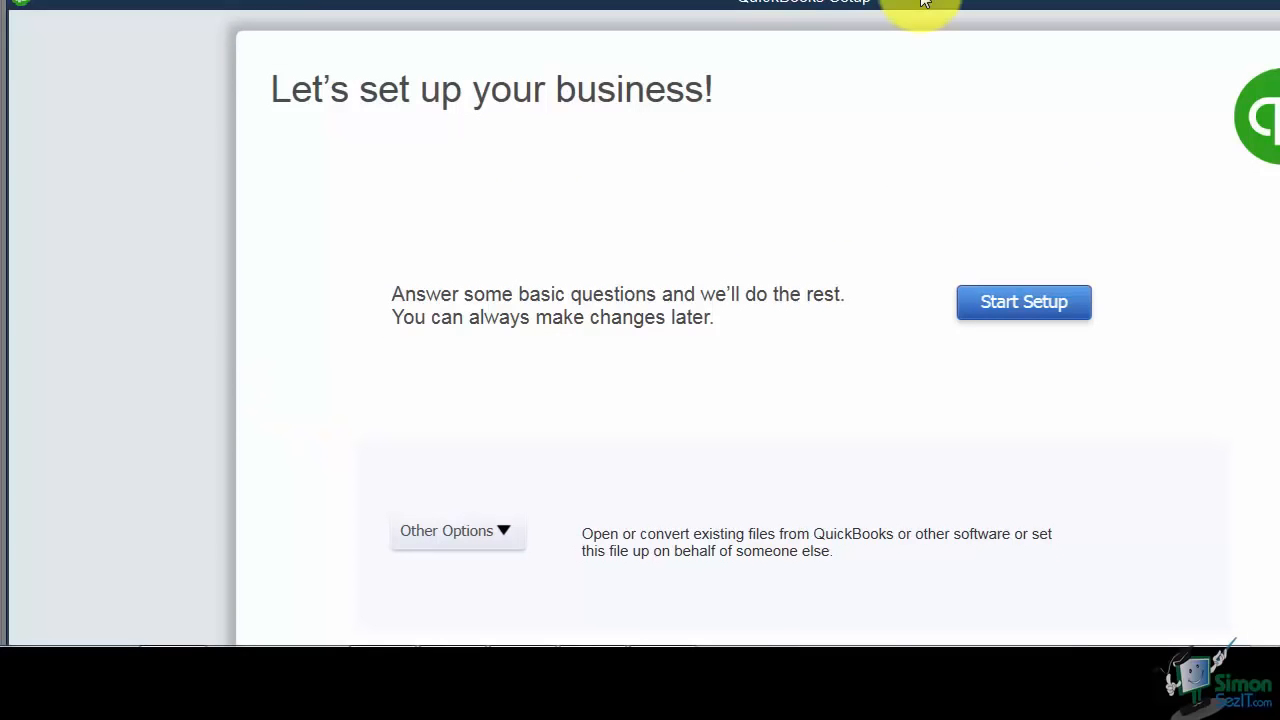
pyautogui.moveTo(922, 1); pyautogui.dragTo(755, 17)
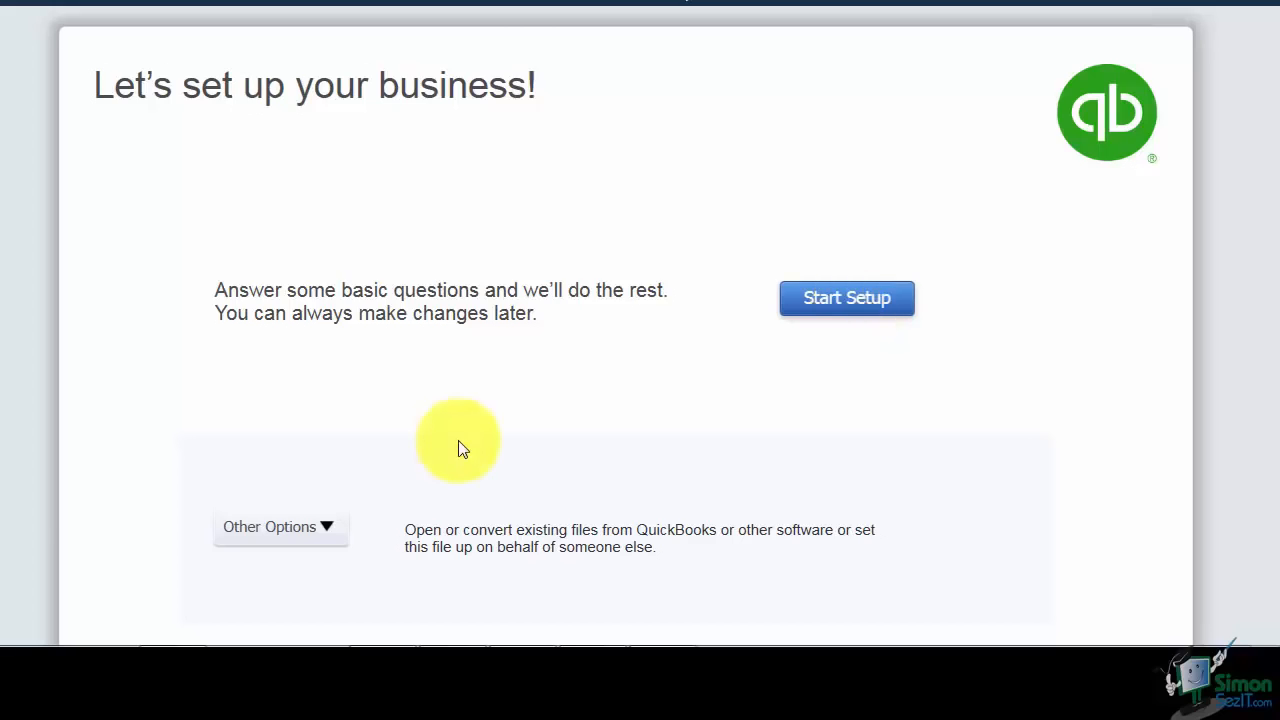
pyautogui.click(324, 528)
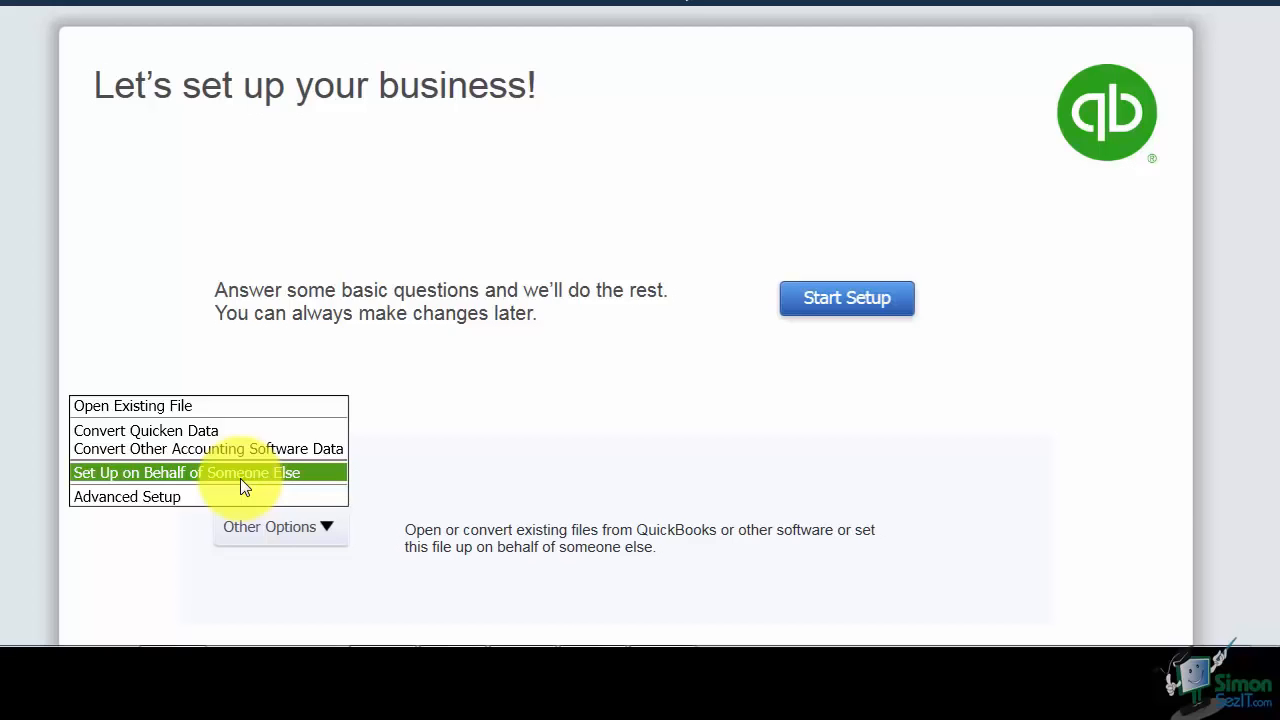
pyautogui.click(170, 496)
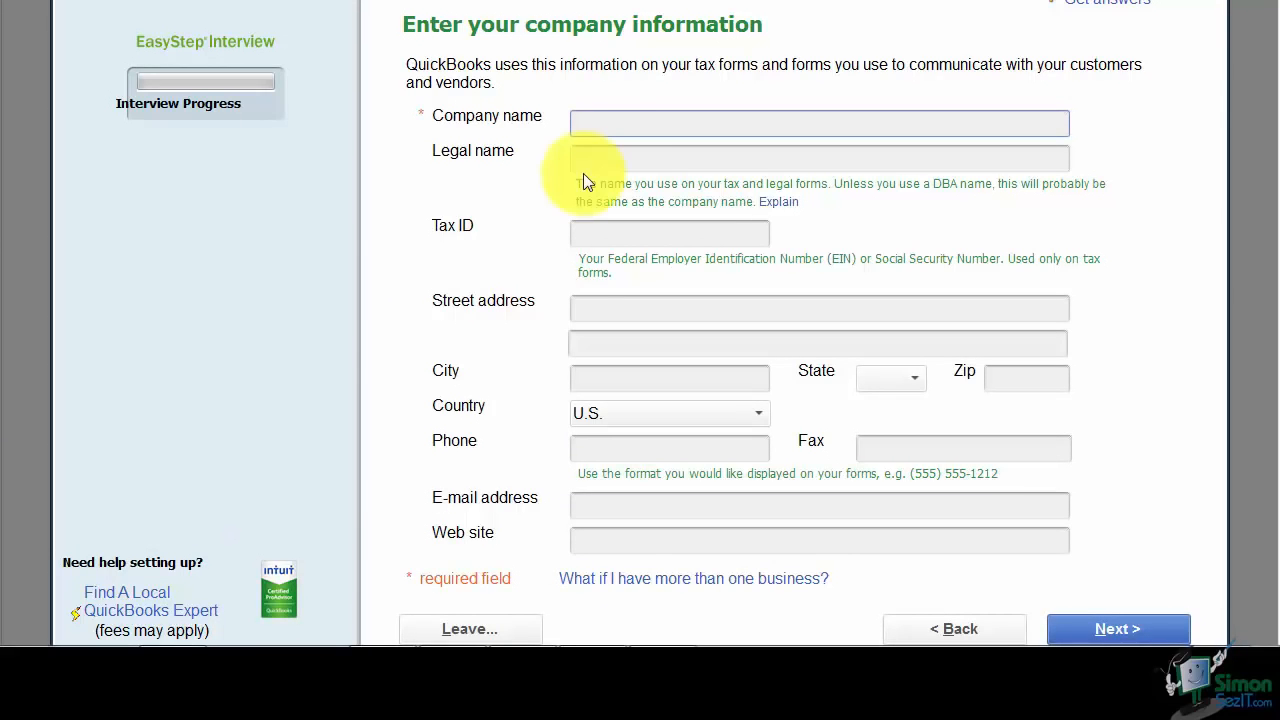
# - Enter ABC Services as both the company name and legal name, leaving the tax ID blank
pyautogui.click(596, 119)
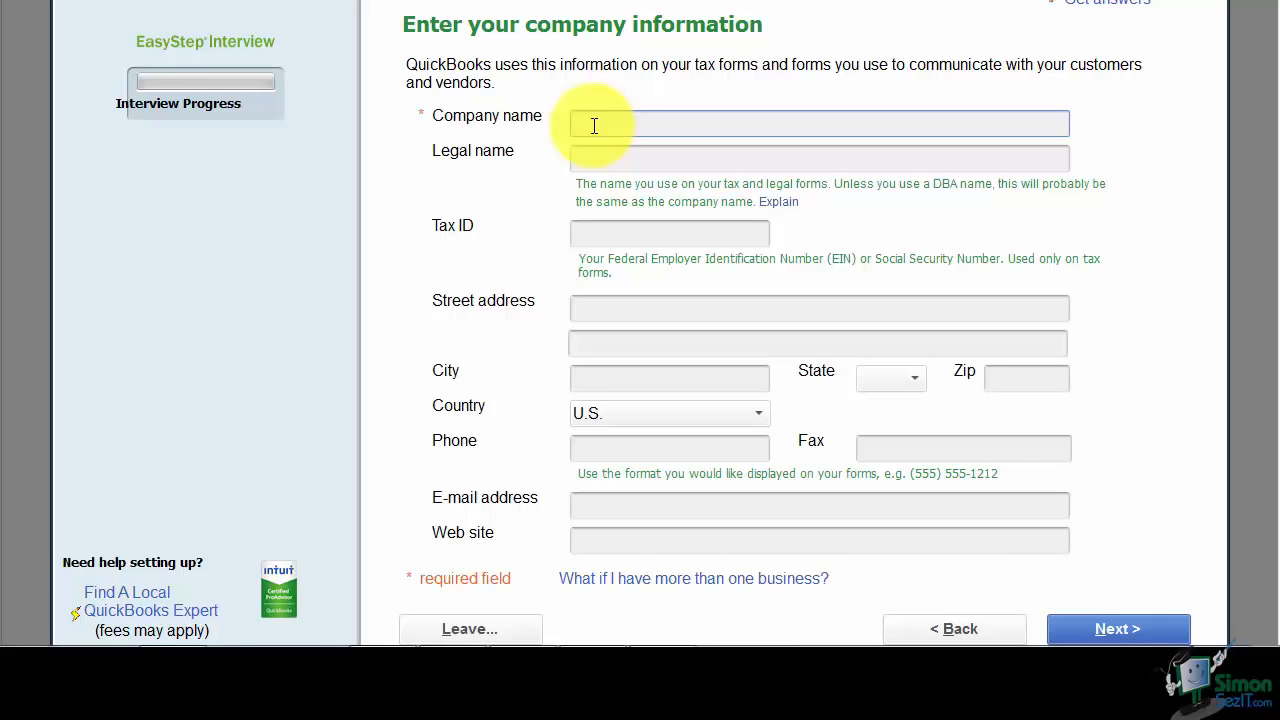
pyautogui.write('ABC Services')
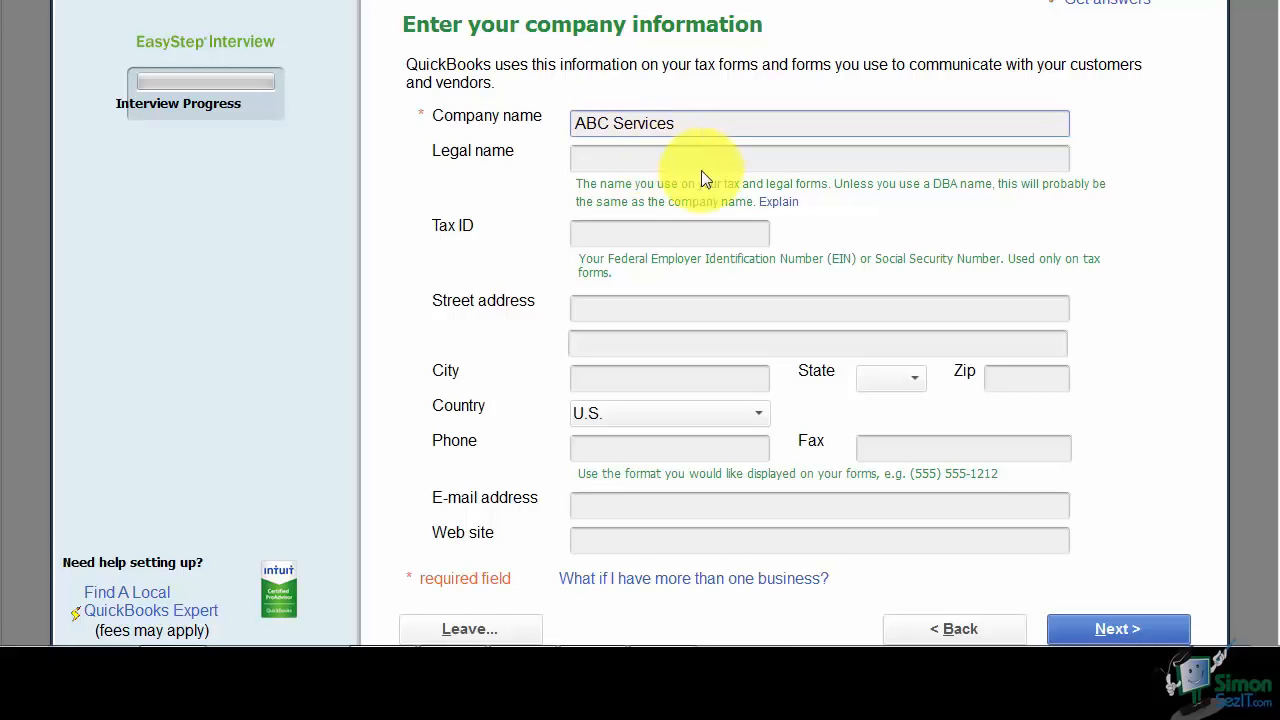
pyautogui.press('Tab')
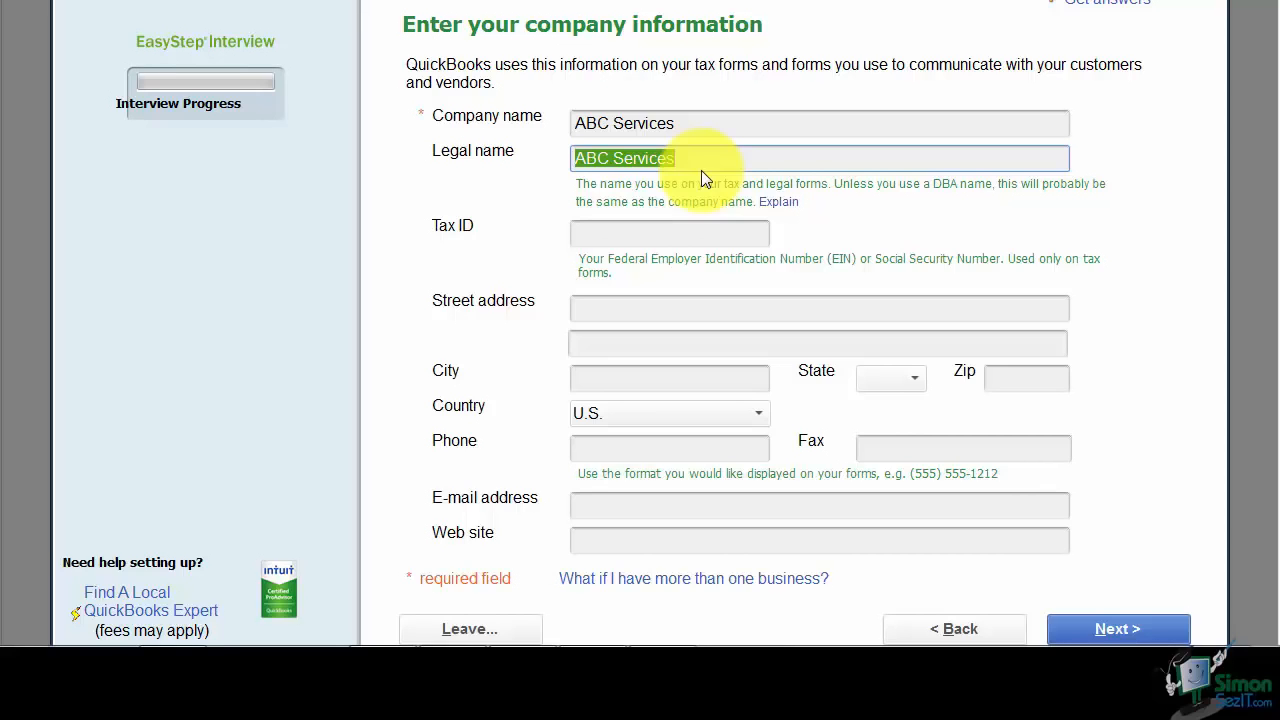
pyautogui.click(622, 239)
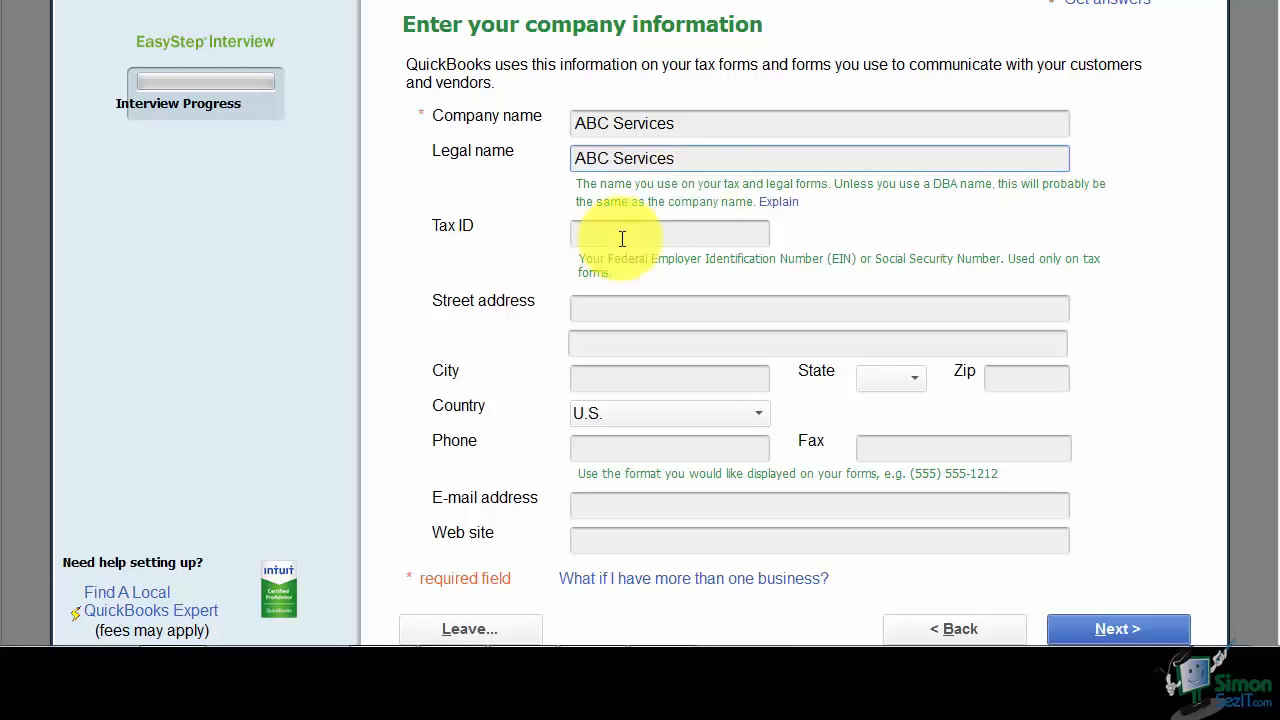
pyautogui.click(622, 239)
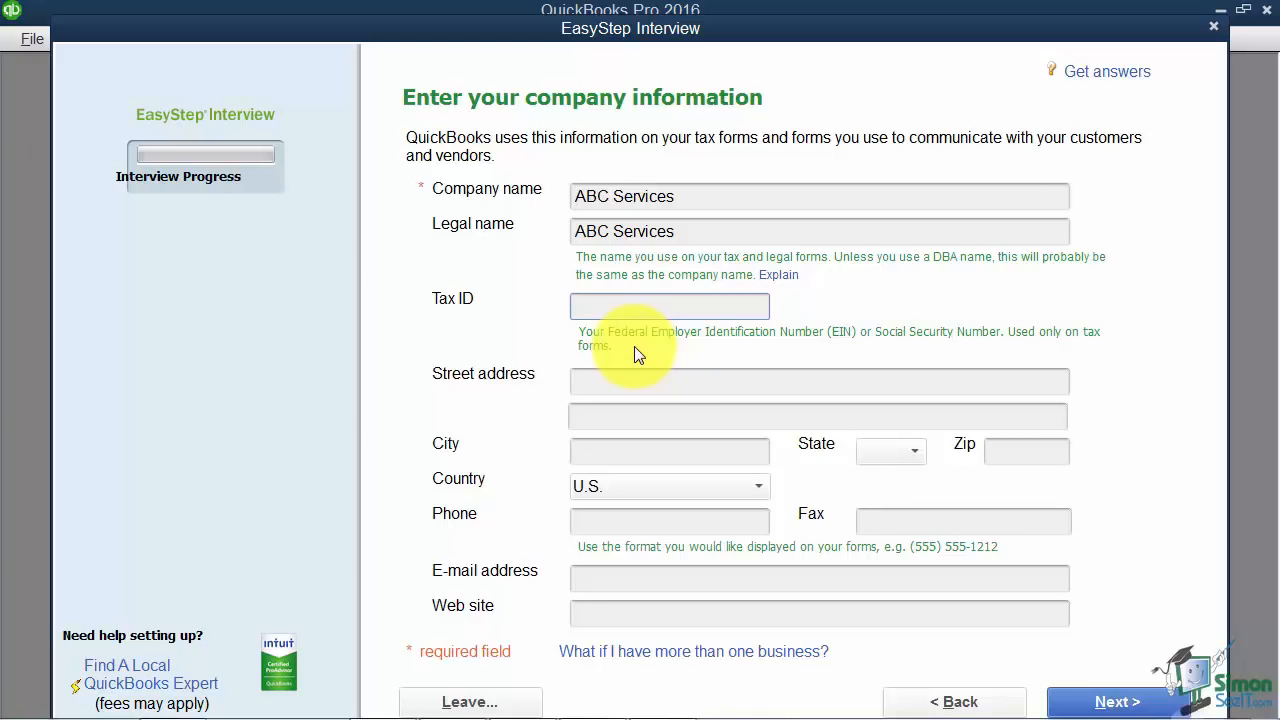
# - Fill in the company's street address, city, state and ZIP code, keeping U.S. as the country
pyautogui.click(648, 384)
pyautogui.write('P')
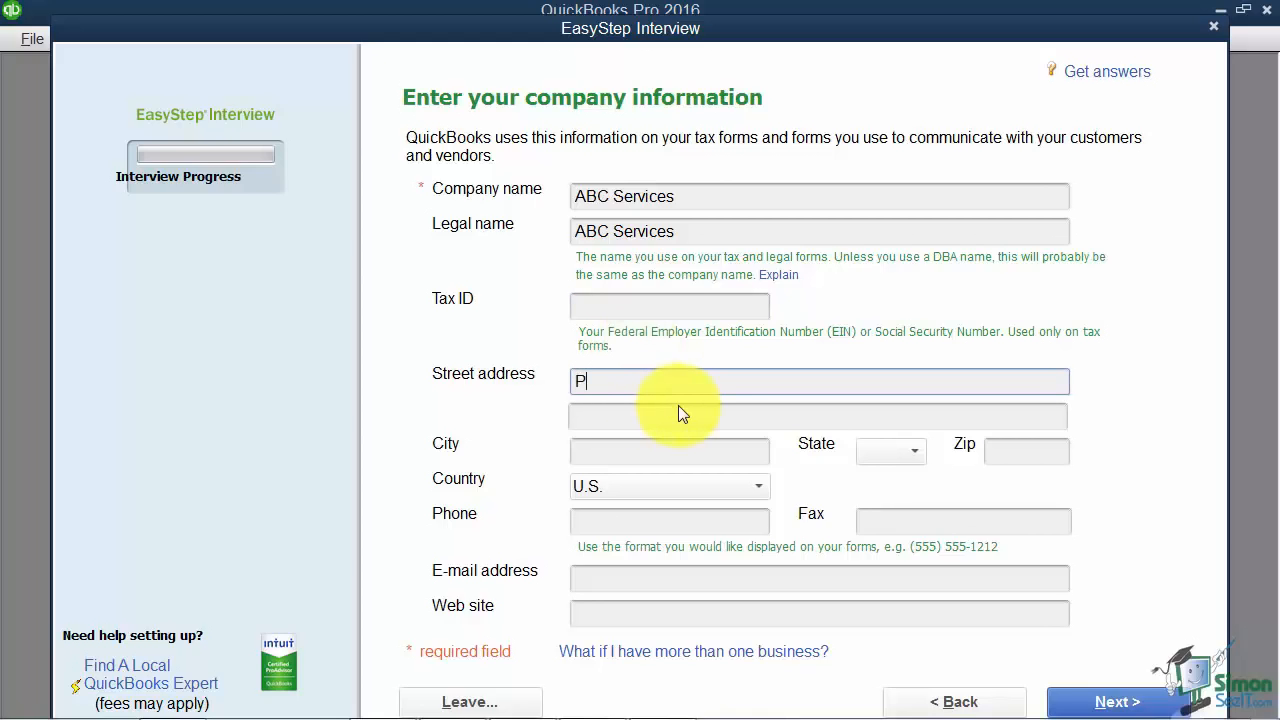
pyautogui.write('O Box Rivers Avenue')
pyautogui.press('Tab')
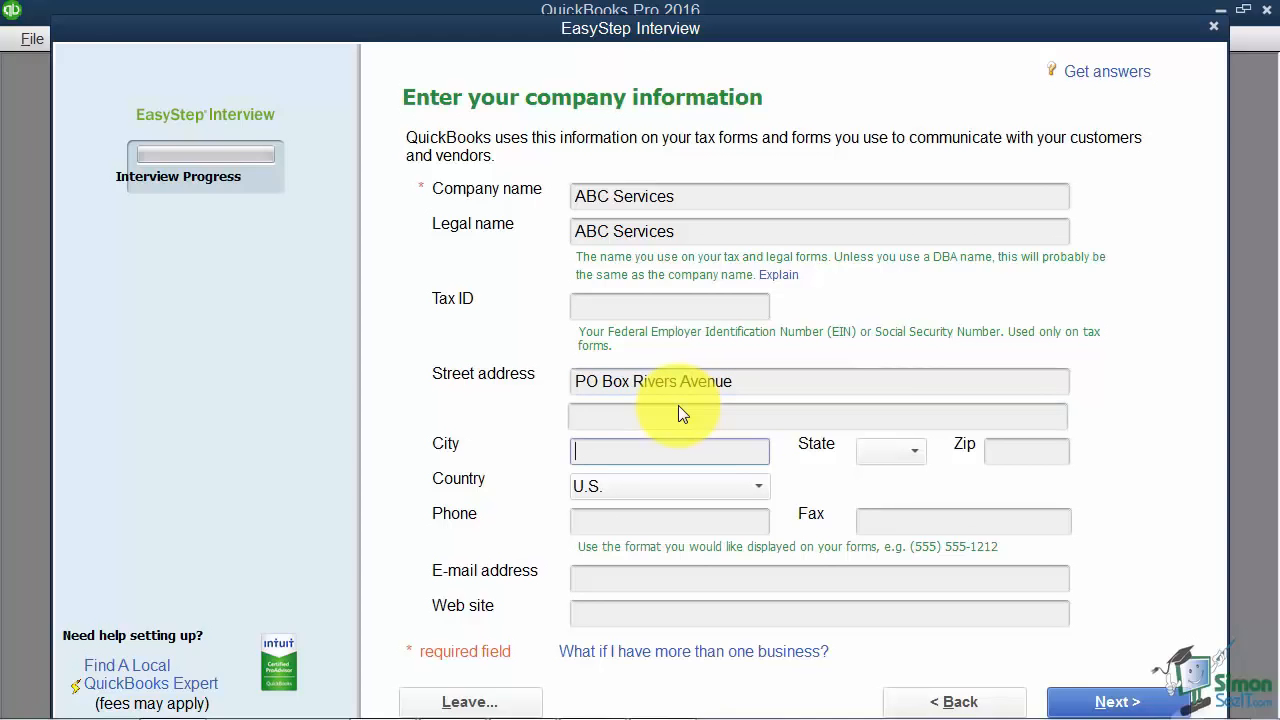
pyautogui.write('Charlotte')
pyautogui.press('Tab')
pyautogui.write('NC')
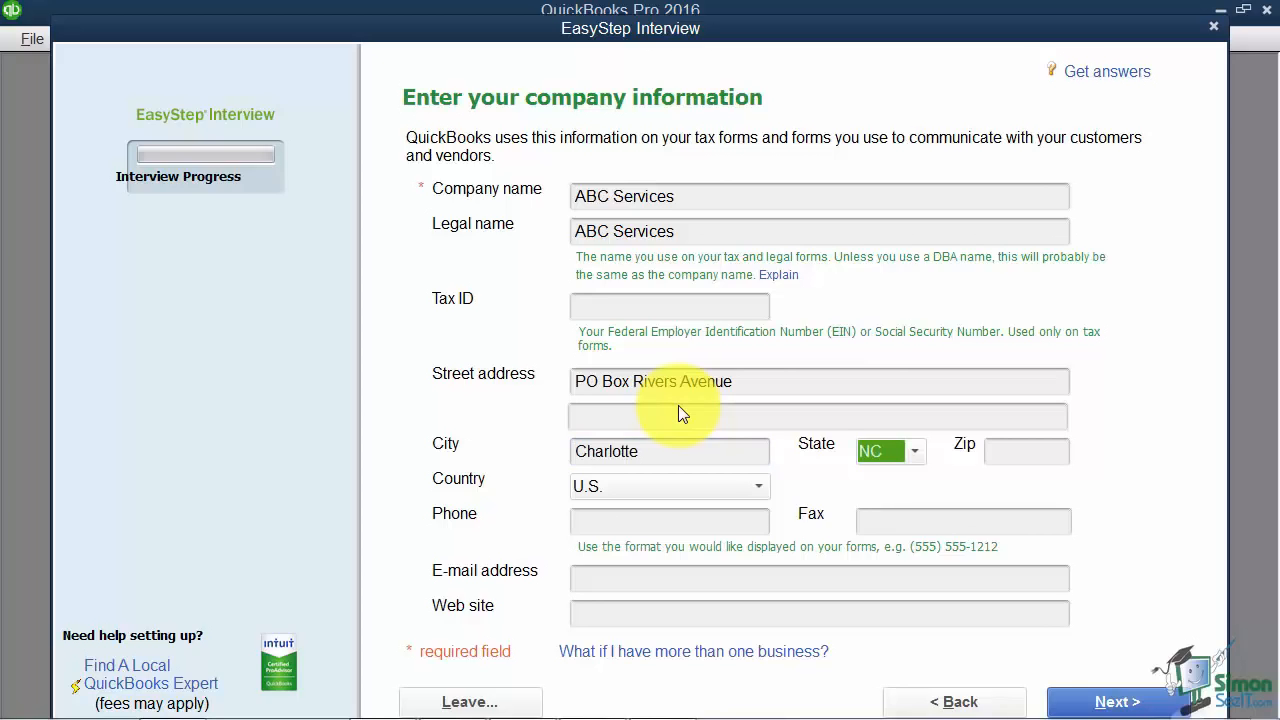
pyautogui.press('Tab')
pyautogui.write('78125')
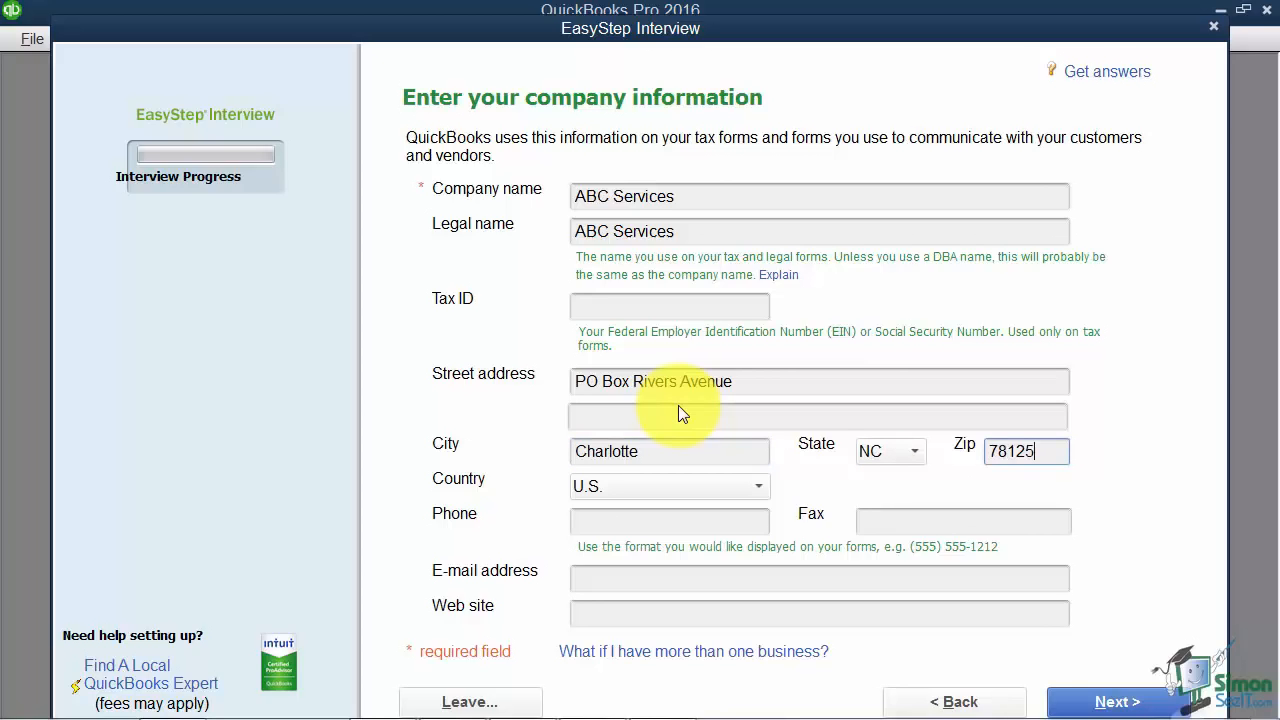
pyautogui.press('Tab')
# - Leave the phone, fax, e-mail and web site fields blank and continue to the industry selection
pyautogui.click(654, 520)
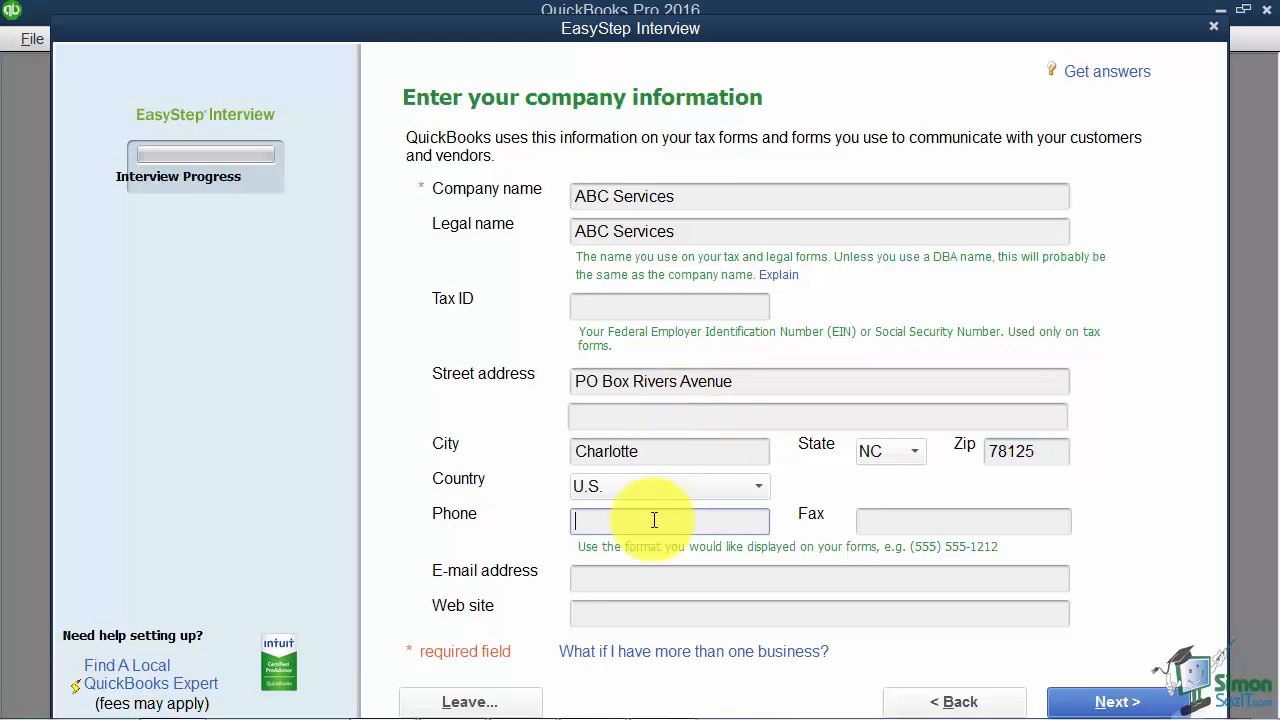
pyautogui.click(874, 523)
pyautogui.click(690, 576)
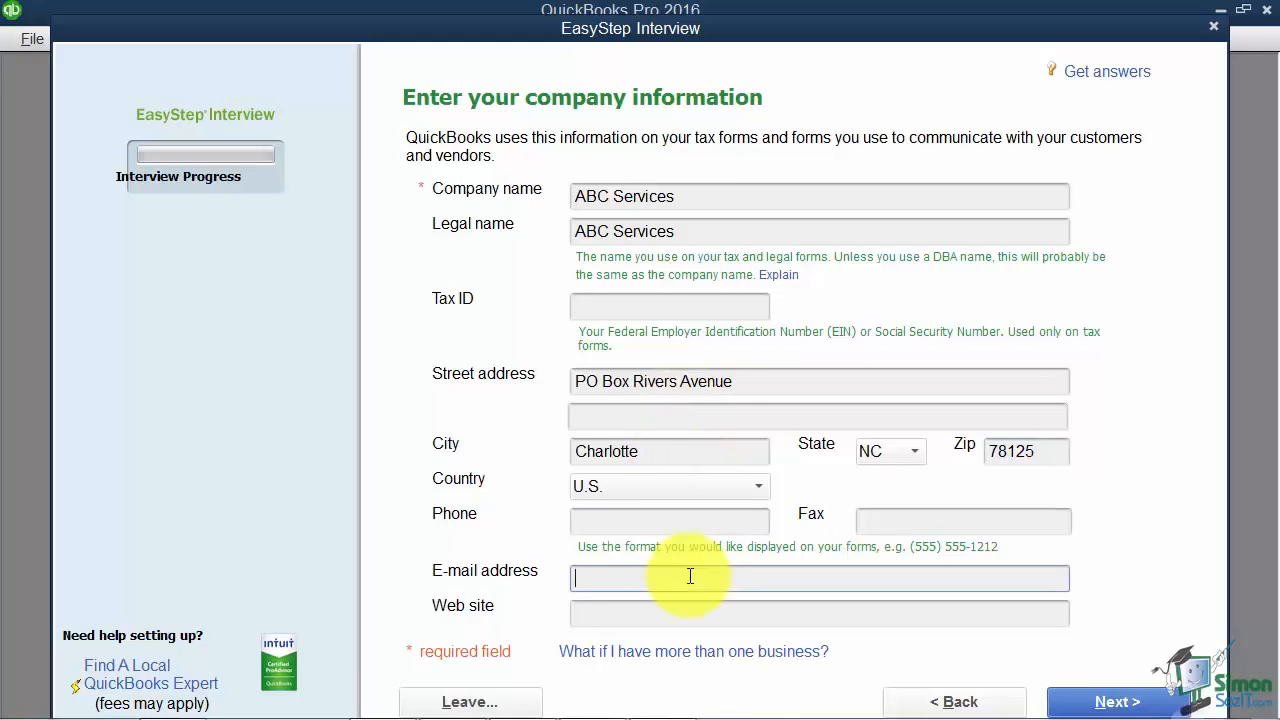
pyautogui.click(663, 614)
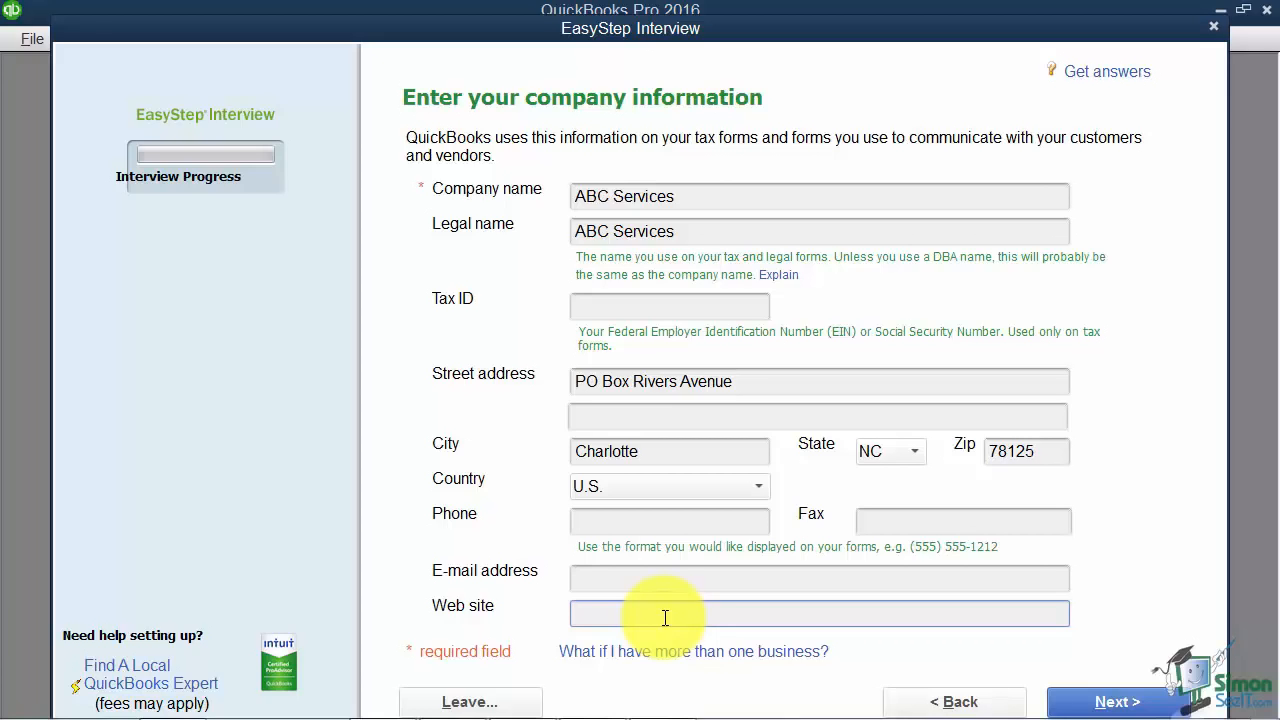
pyautogui.click(1100, 703)
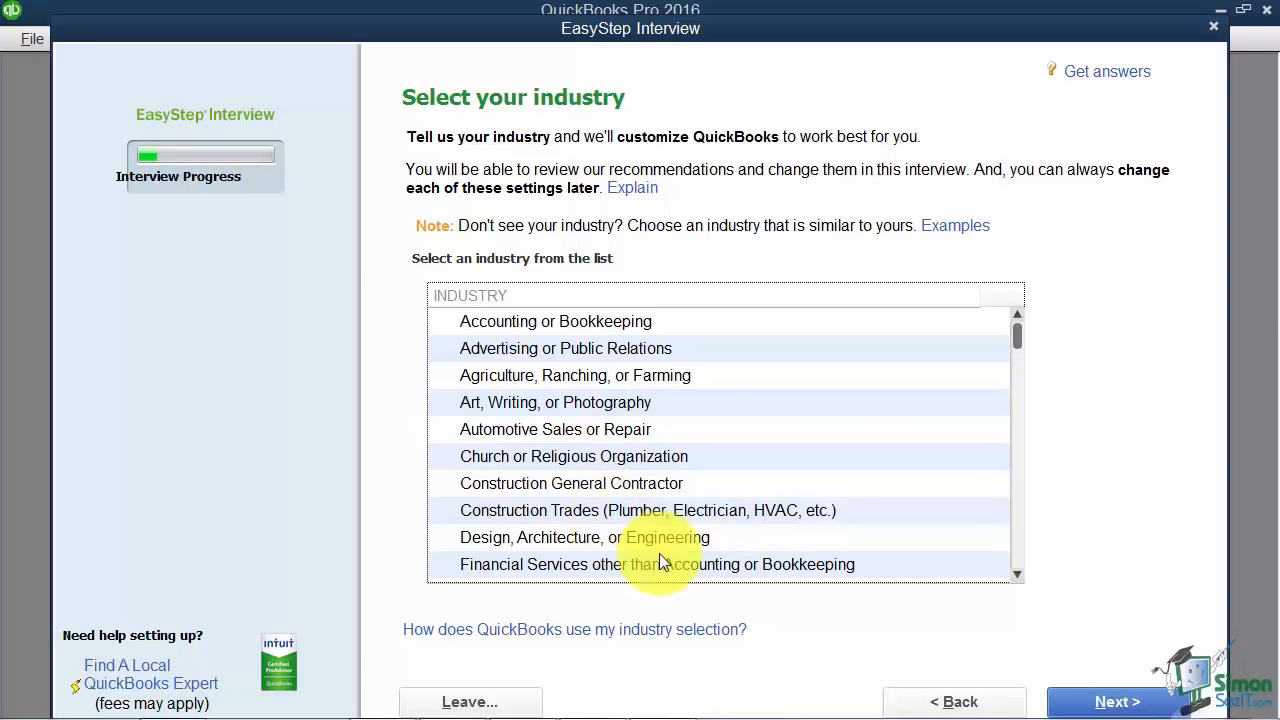
# - Select General Service-based Business as the company's industry and continue to the company organization question
pyautogui.scroll(-2, 1020, 578)
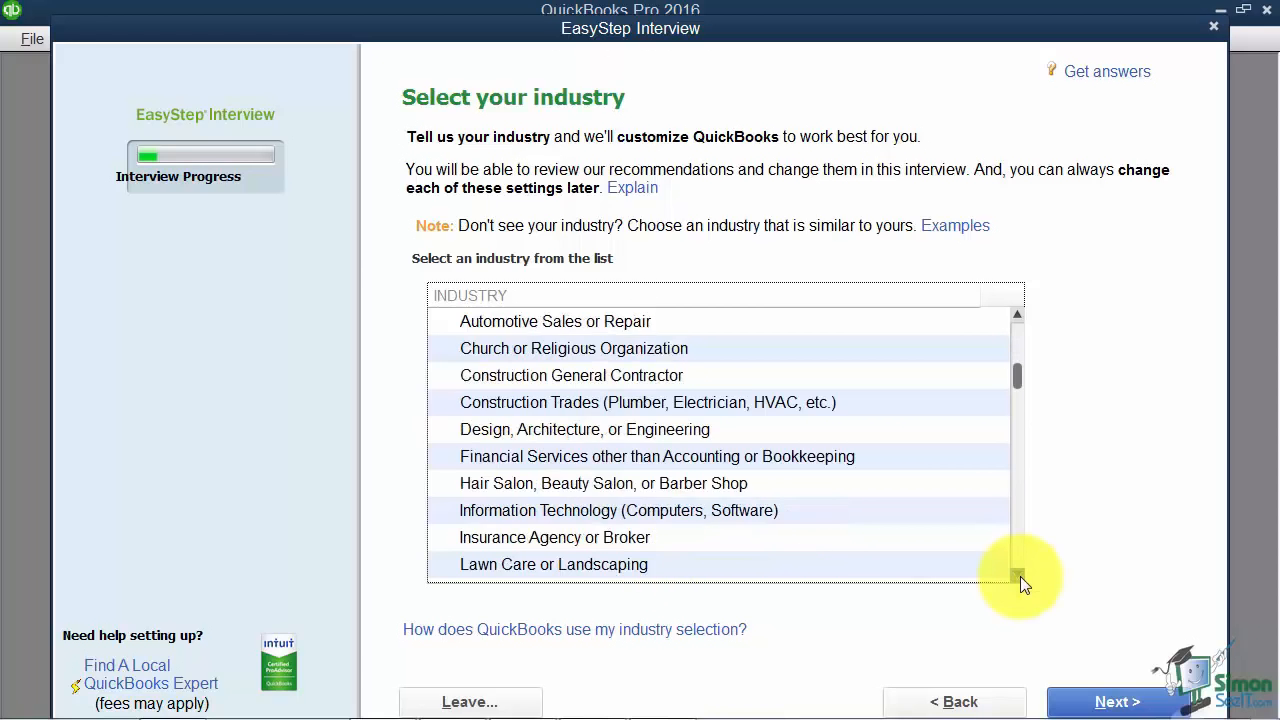
pyautogui.scroll(-1, 1020, 578)
pyautogui.click(1017, 575)
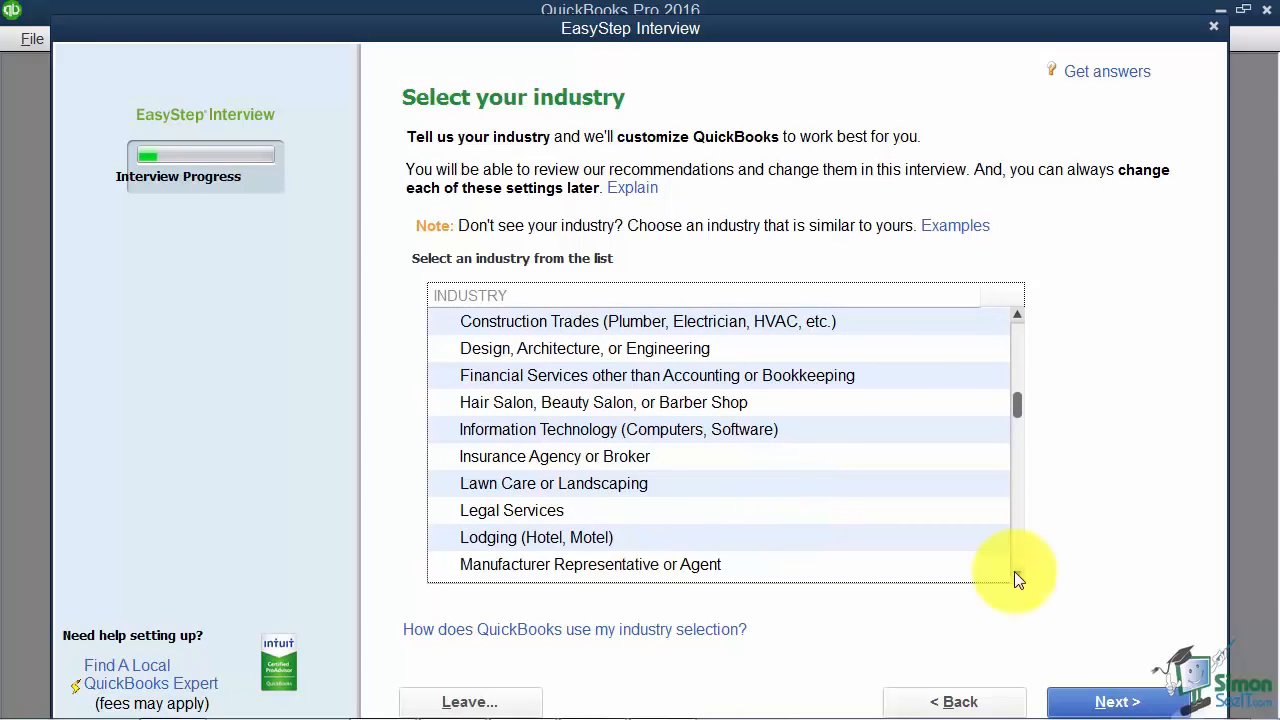
pyautogui.scroll(-1, 1016, 574)
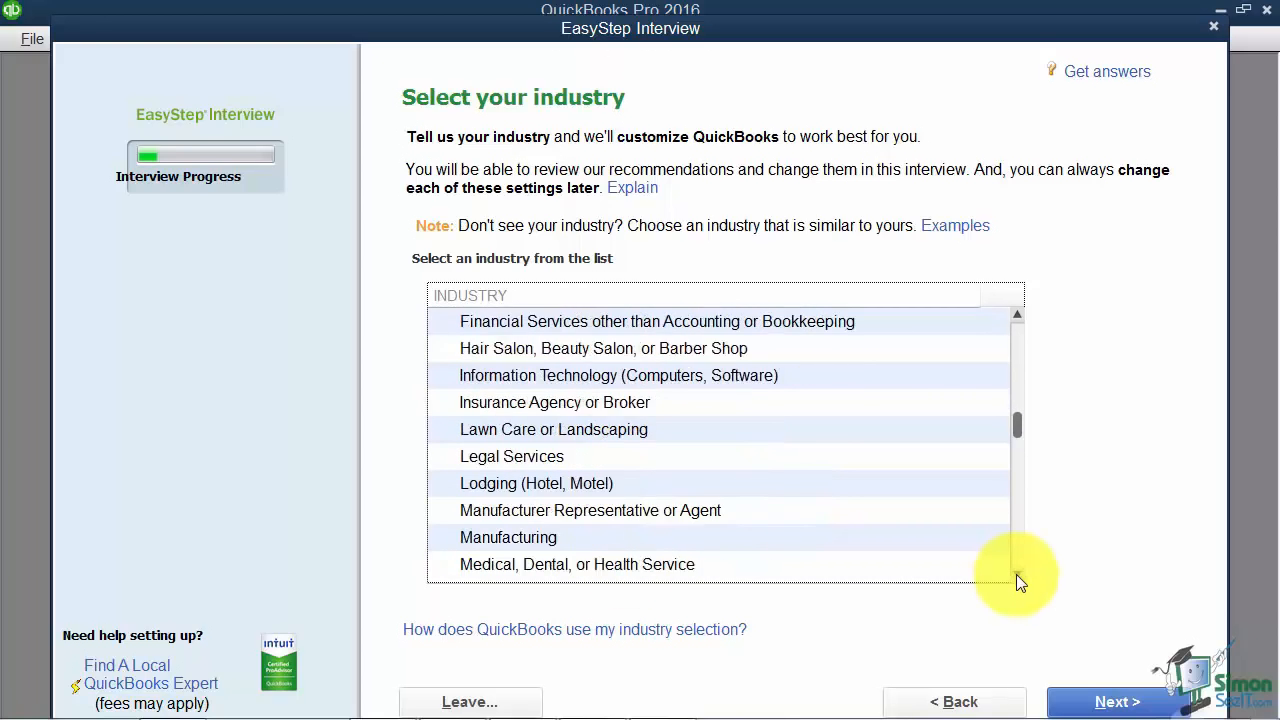
pyautogui.scroll(-3, 1016, 574)
pyautogui.scroll(-2, 1016, 574)
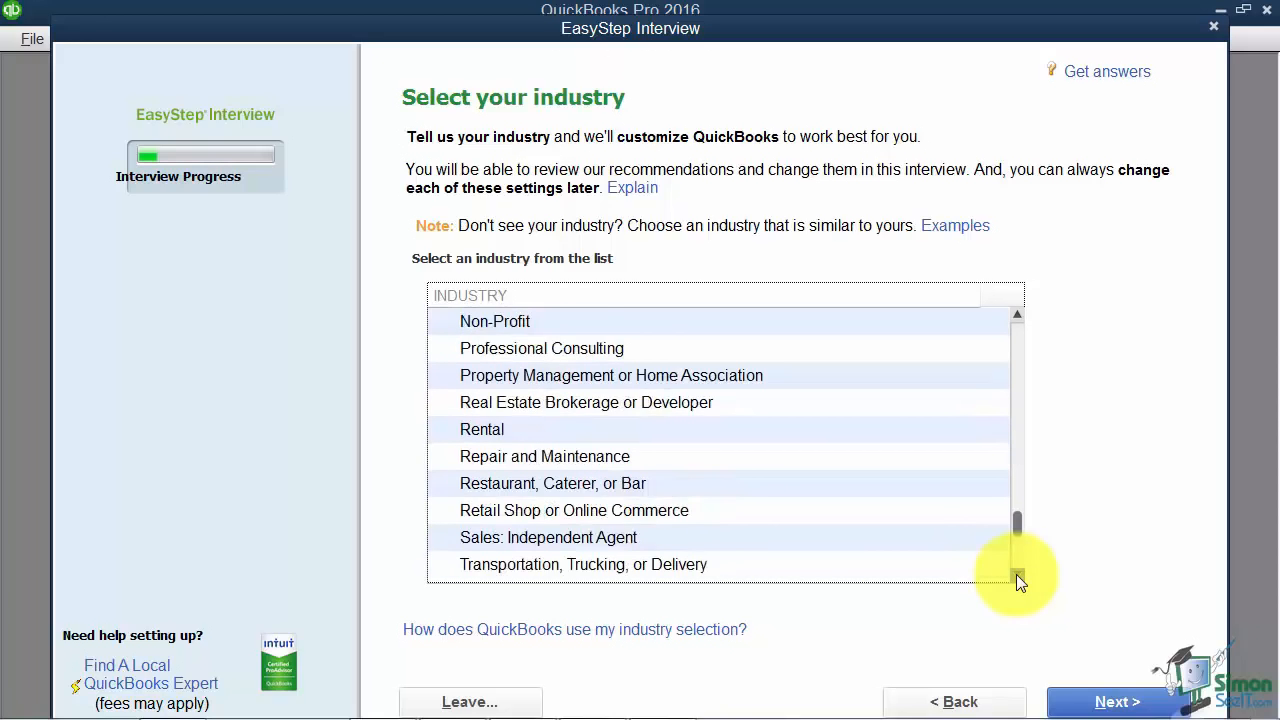
pyautogui.scroll(-1, 1016, 574)
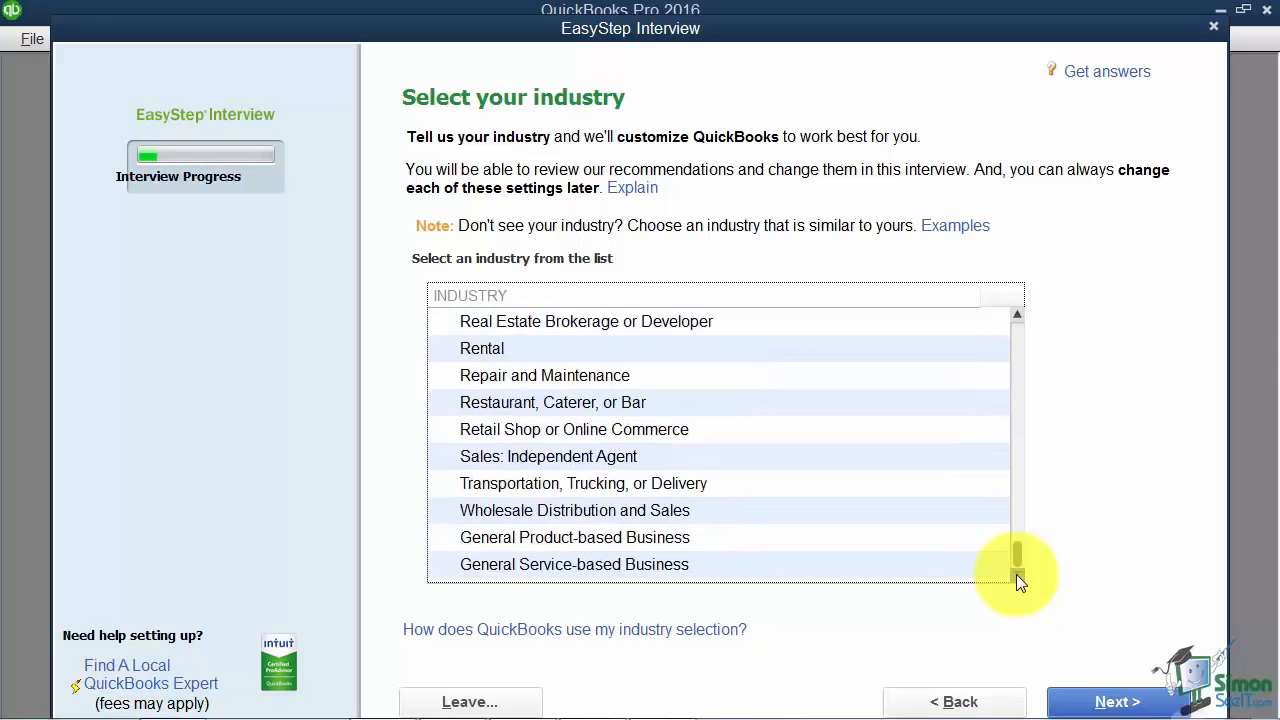
pyautogui.click(592, 563)
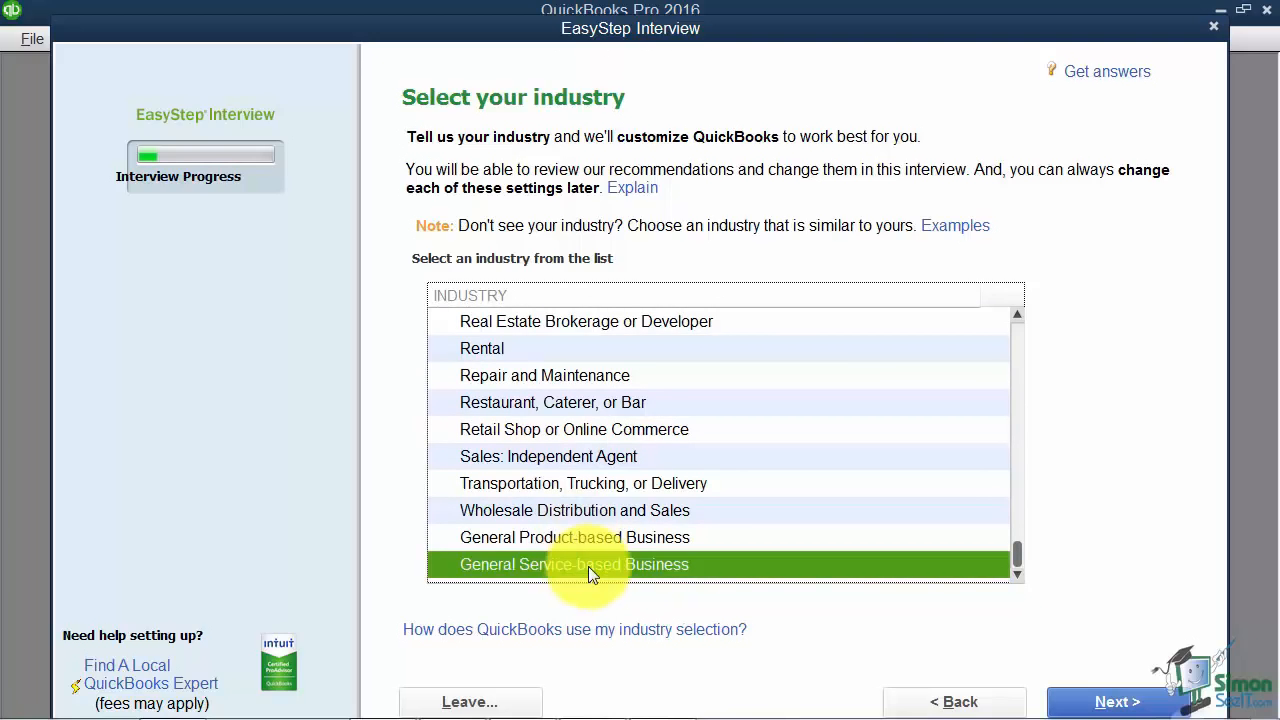
pyautogui.click(1114, 704)
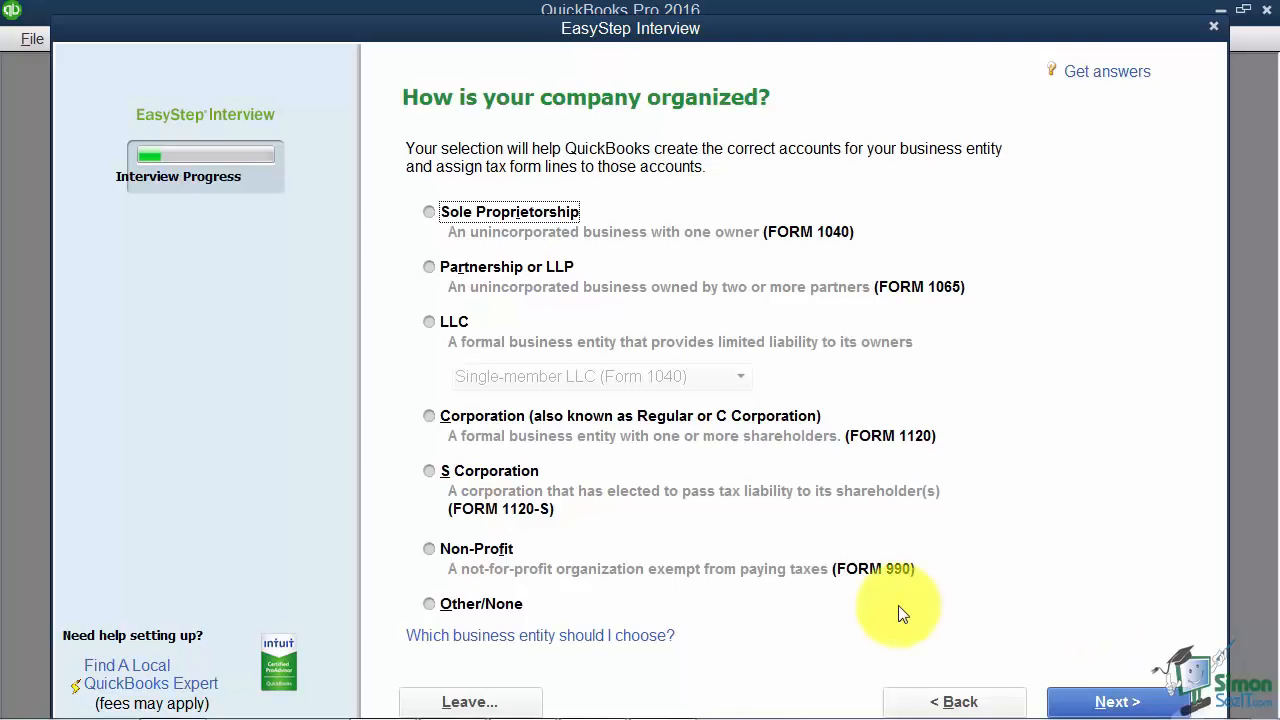
# - Set the company organization to Other/None and keep January as the first month of the fiscal year
pyautogui.click(430, 606)
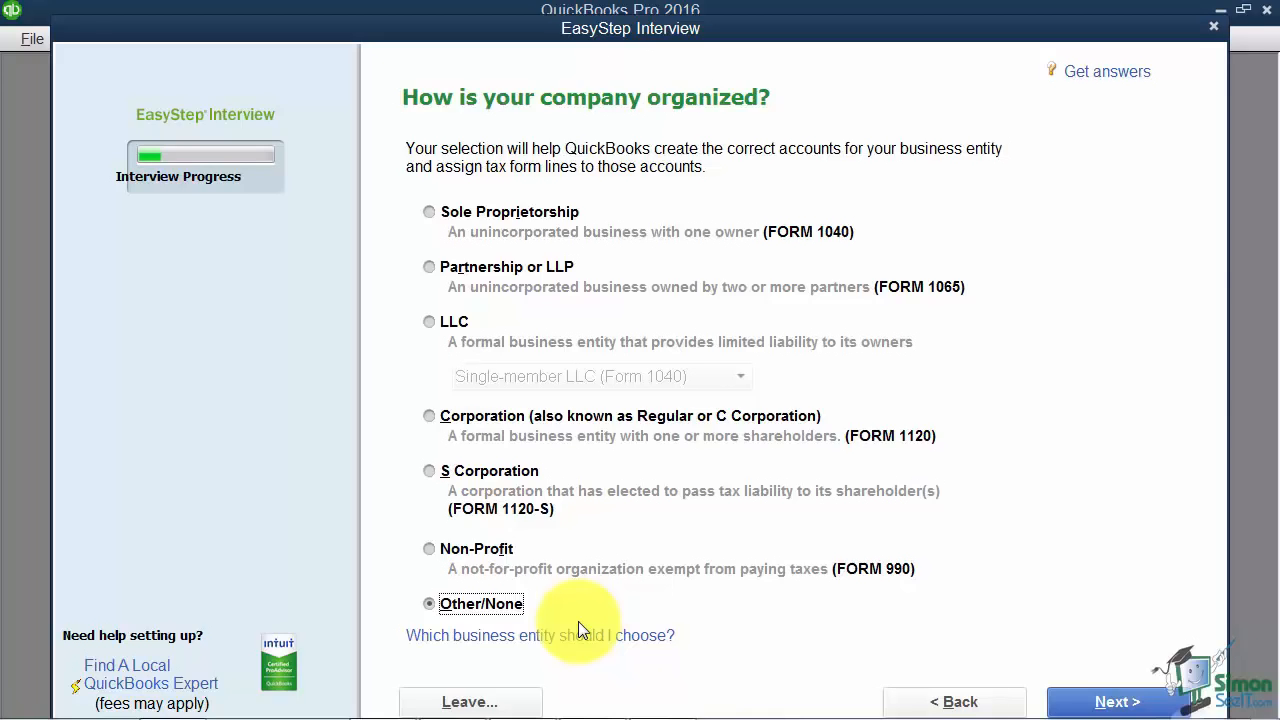
pyautogui.click(1104, 705)
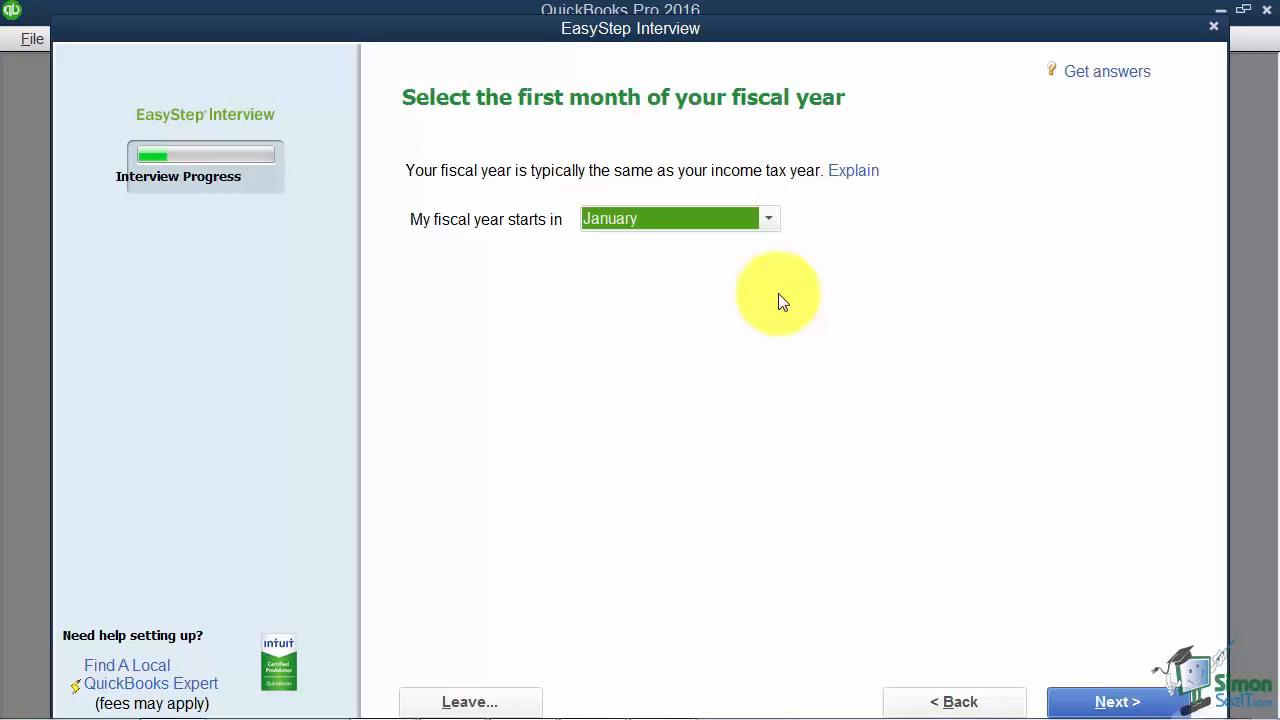
pyautogui.click(1115, 704)
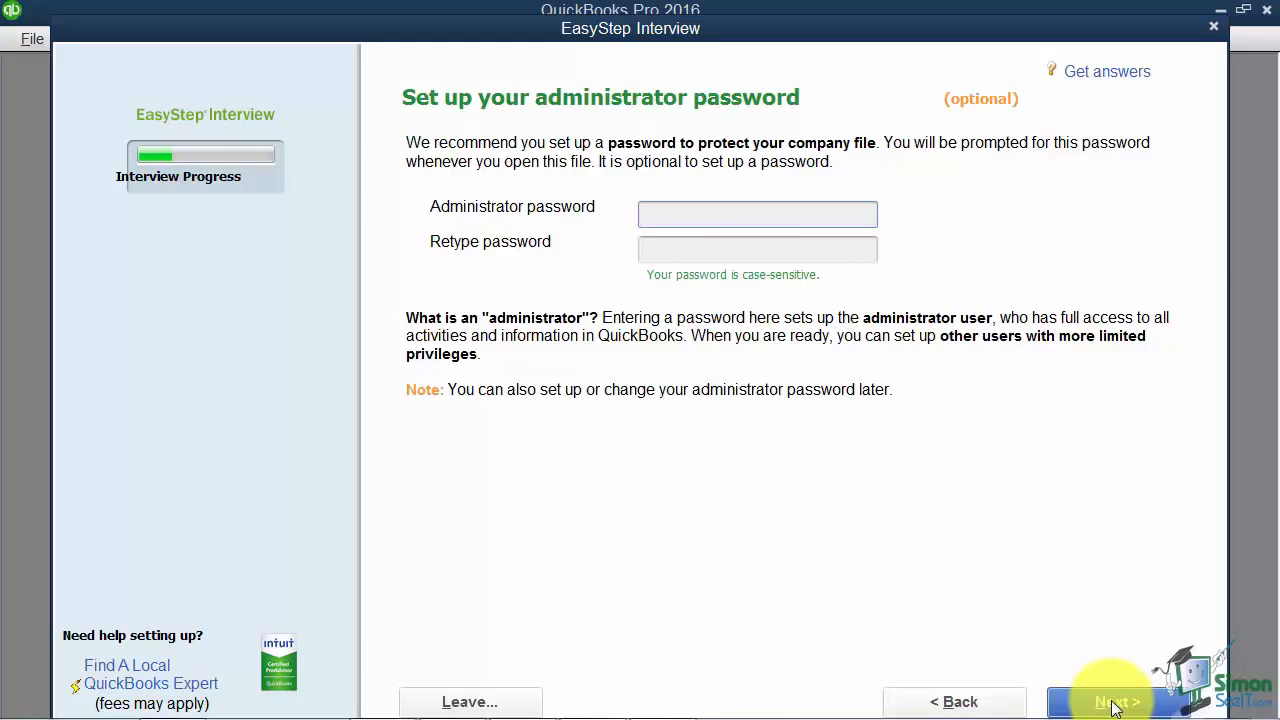
# - Skip the optional administrator password and save the company file as ABC Services.QBW in the Company Files folder
pyautogui.click(1115, 704)
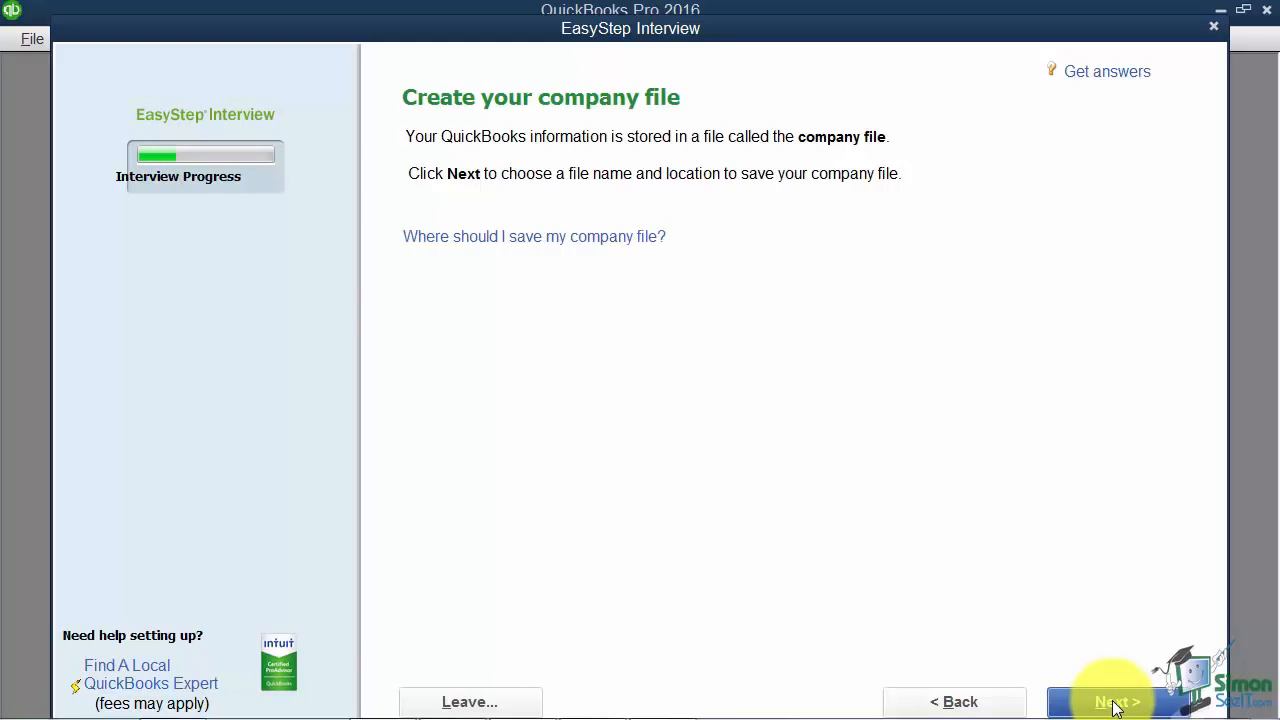
pyautogui.click(1115, 704)
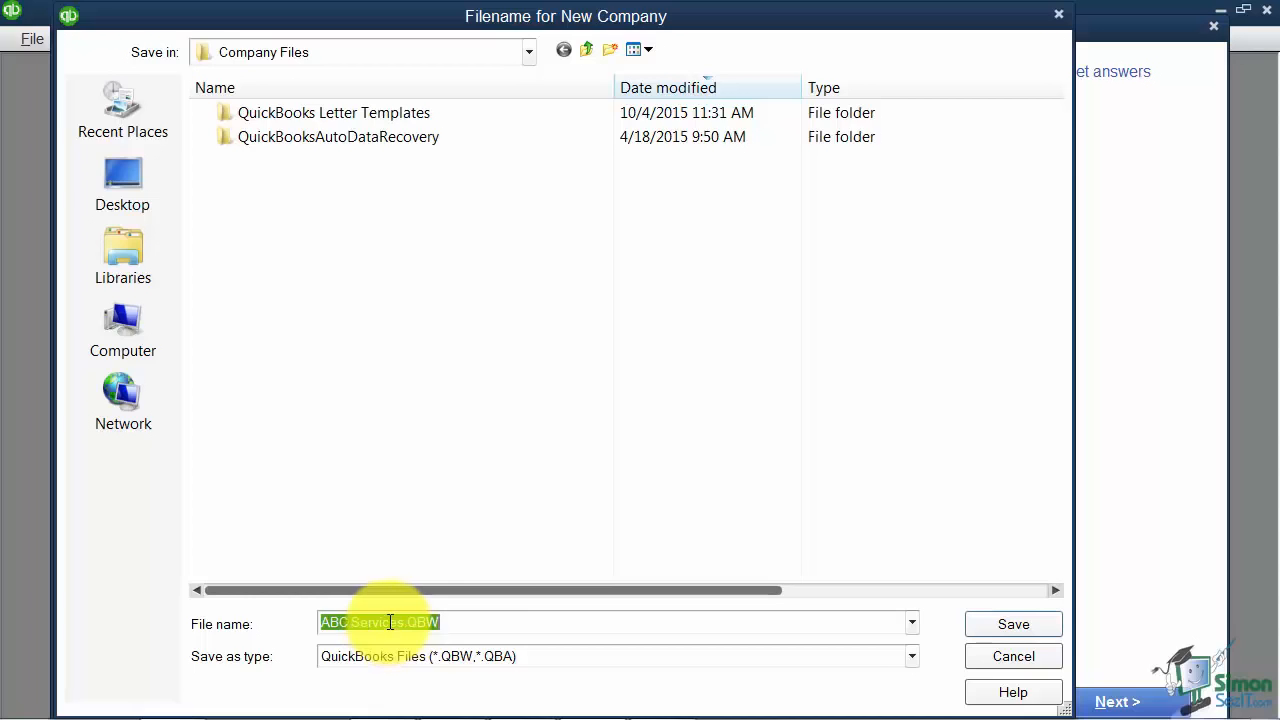
pyautogui.click(995, 627)
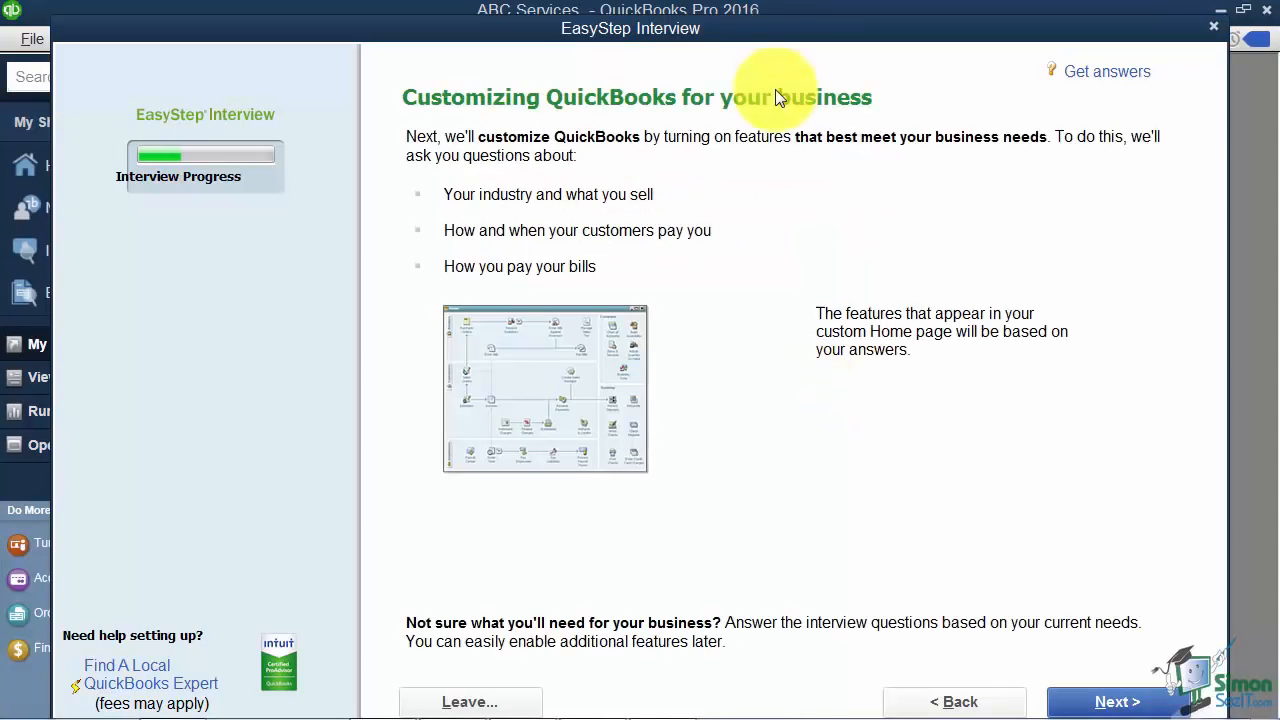
# - Begin customizing the company's features and specify that it sells both services and products
pyautogui.moveTo(766, 36); pyautogui.dragTo(768, 233)
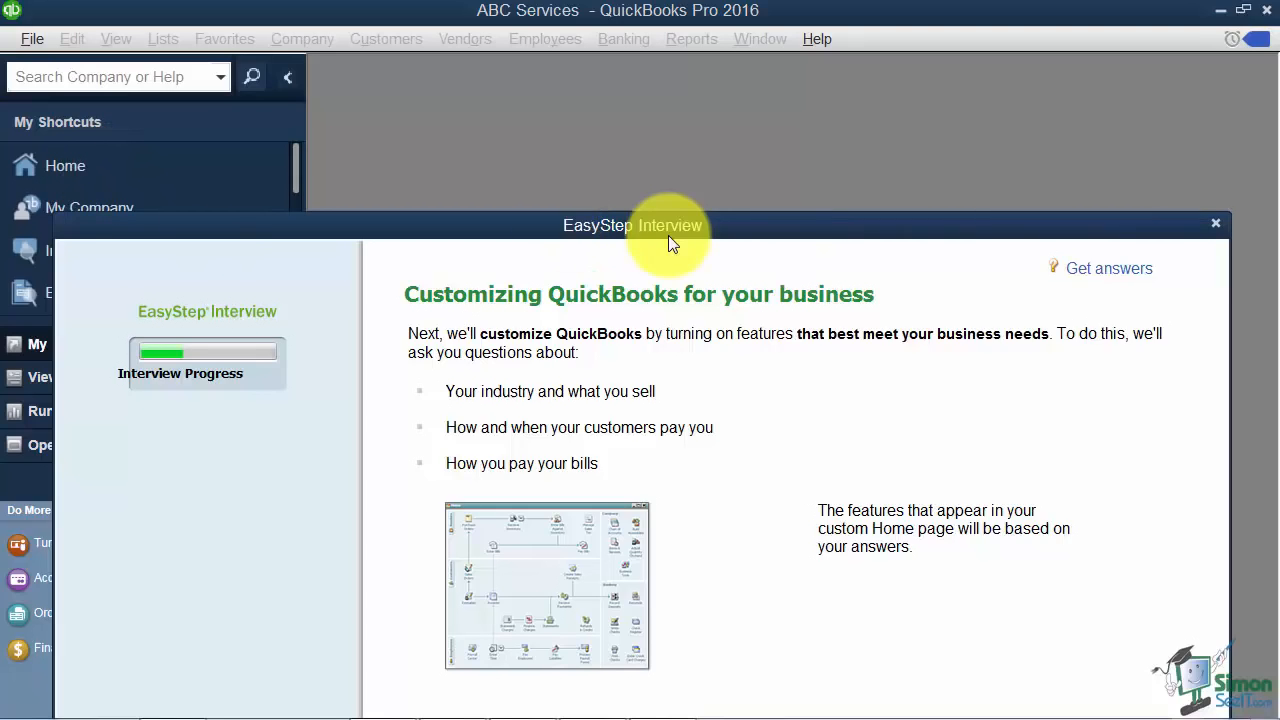
pyautogui.moveTo(668, 235); pyautogui.dragTo(668, 39)
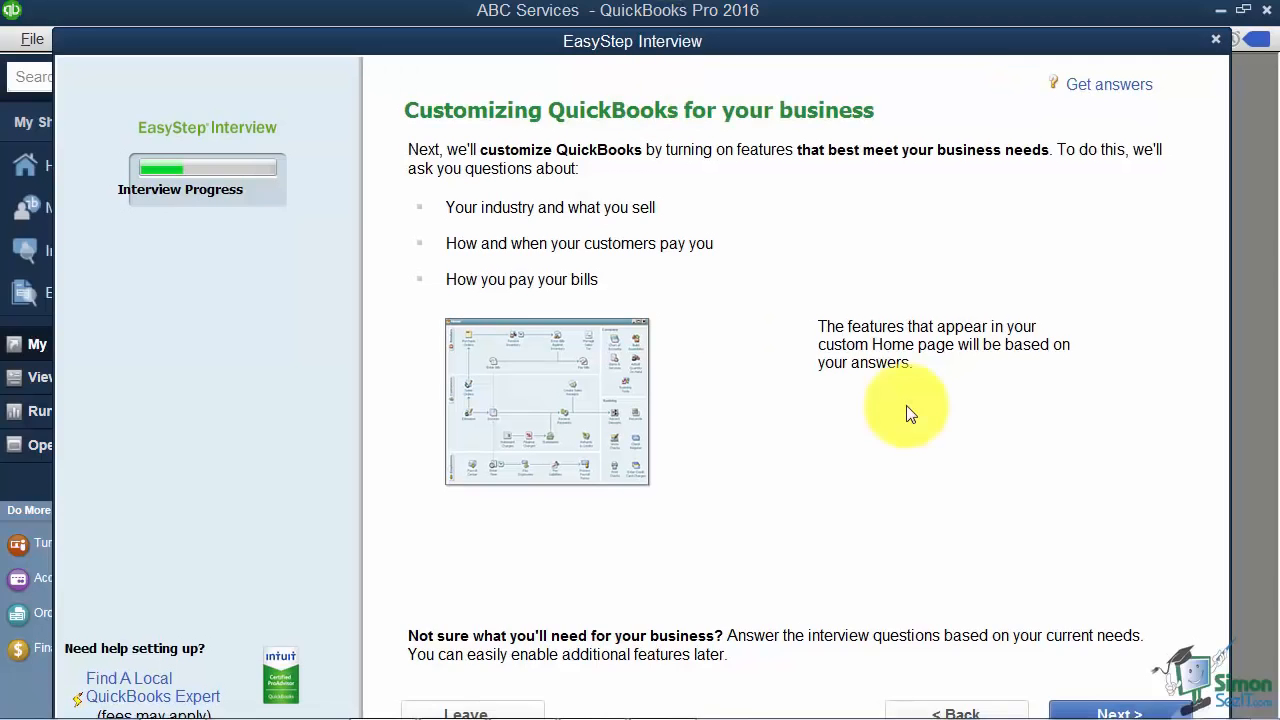
pyautogui.click(1076, 712)
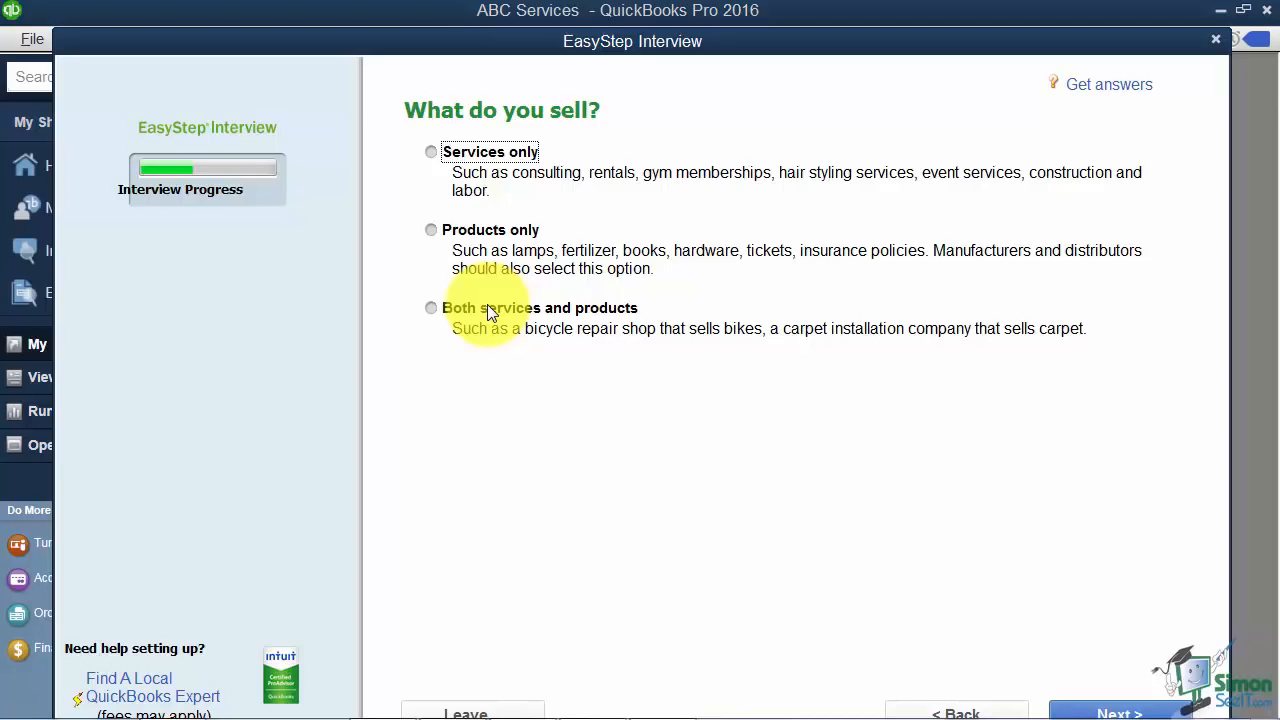
pyautogui.click(433, 310)
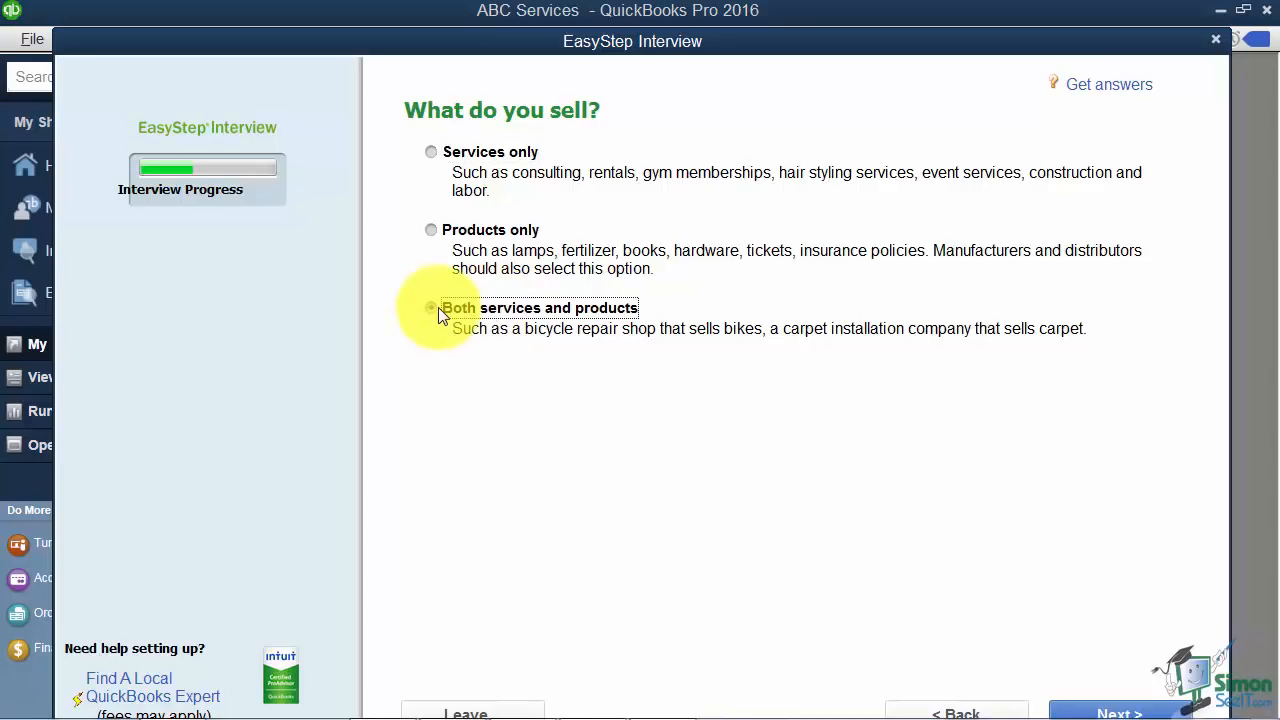
pyautogui.click(1095, 712)
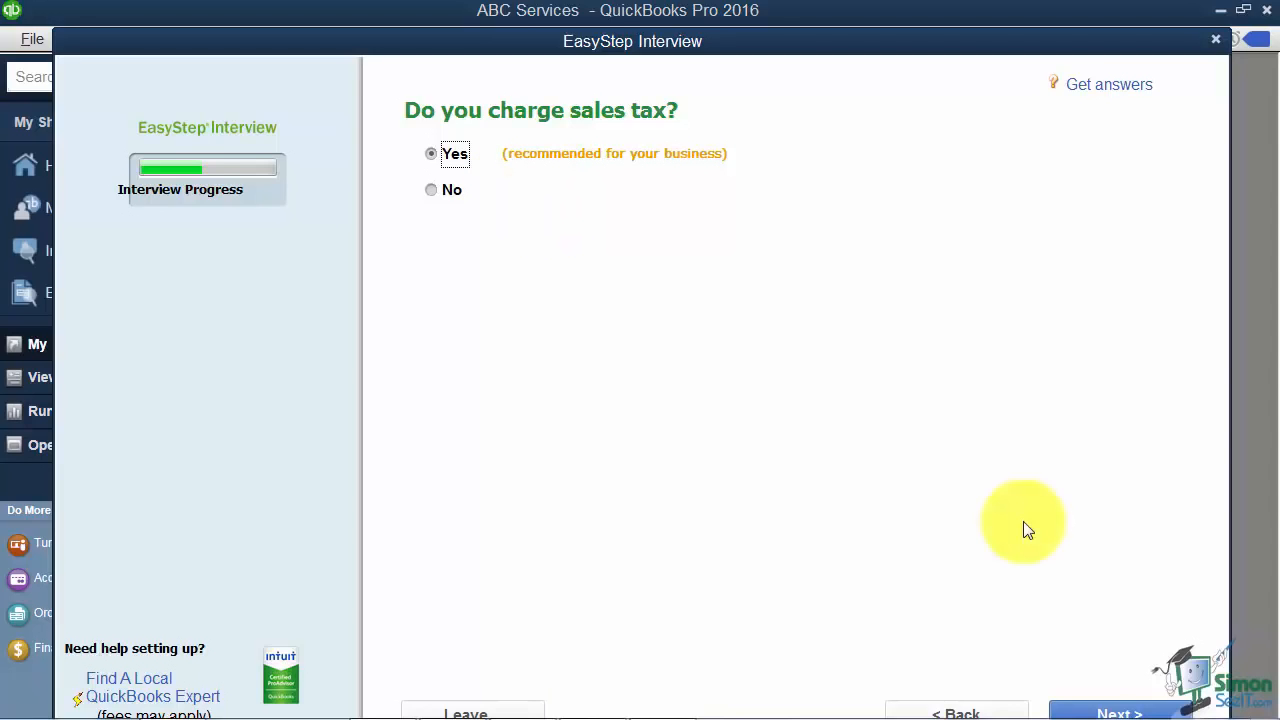
# - Accept the recommended Yes for charging sales tax, creating estimates, using billing statements and using progress invoicing
pyautogui.click(1100, 710)
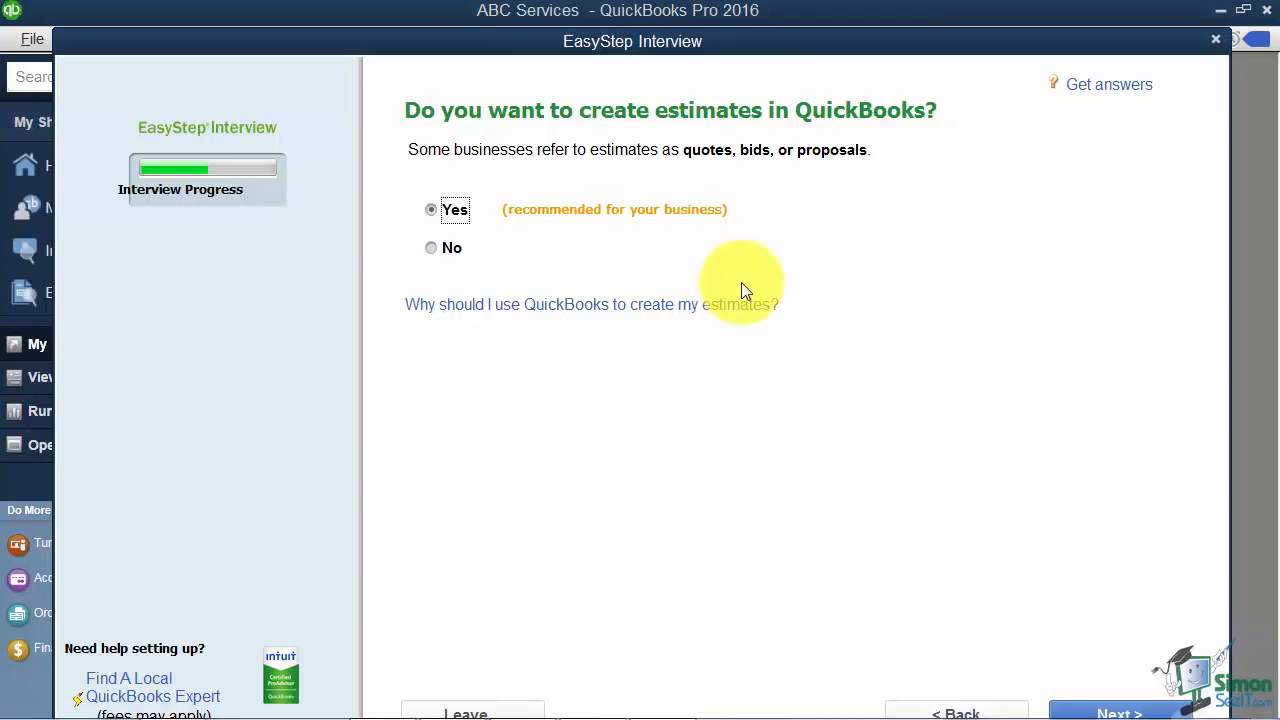
pyautogui.click(1095, 713)
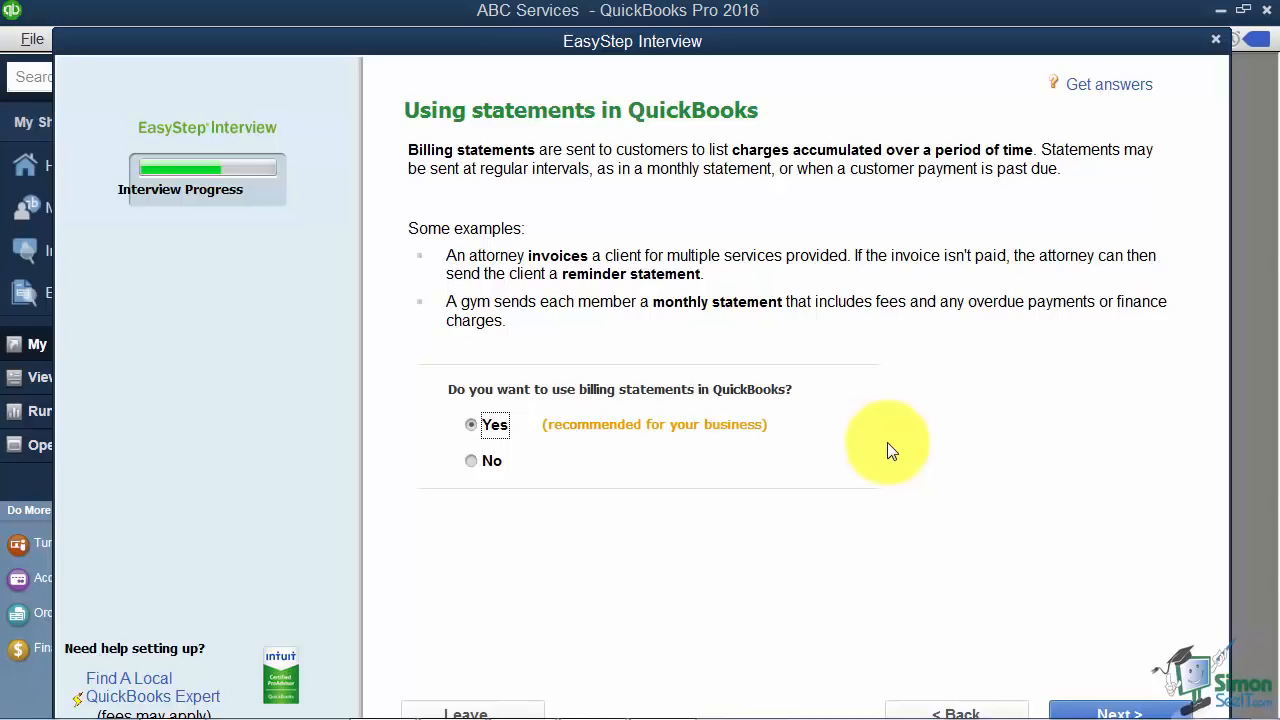
pyautogui.click(1103, 702)
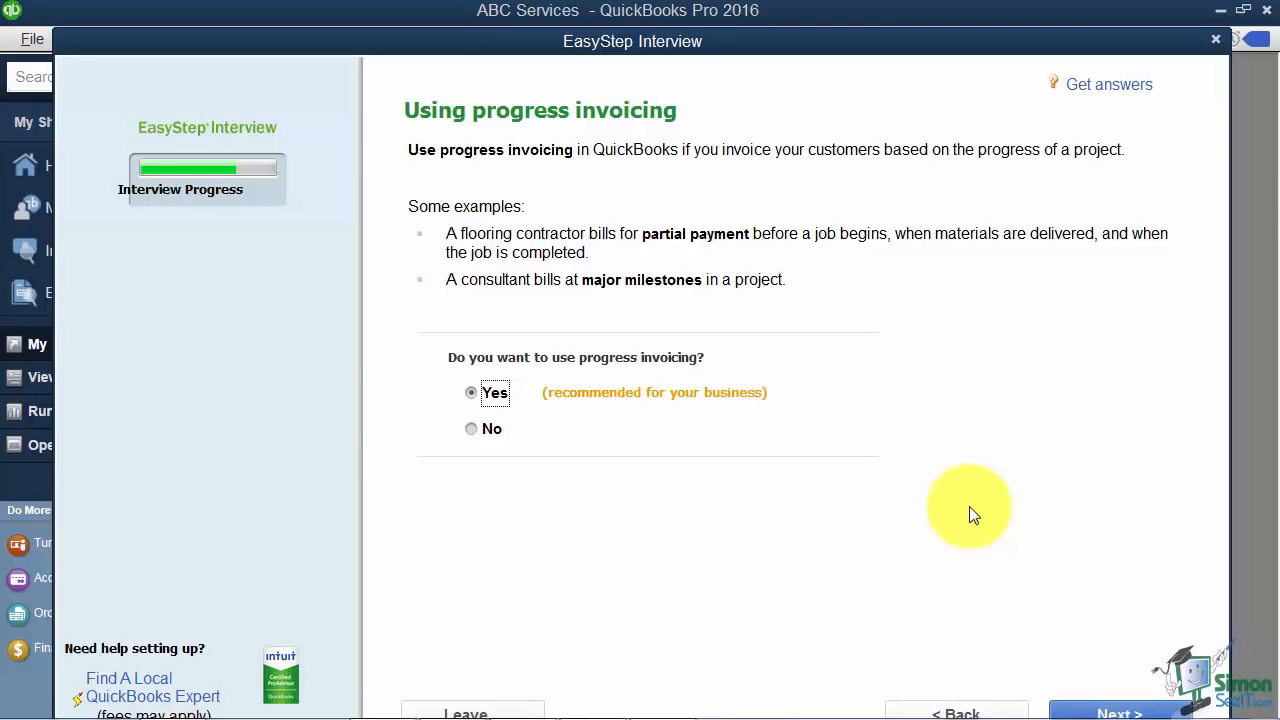
pyautogui.click(1111, 713)
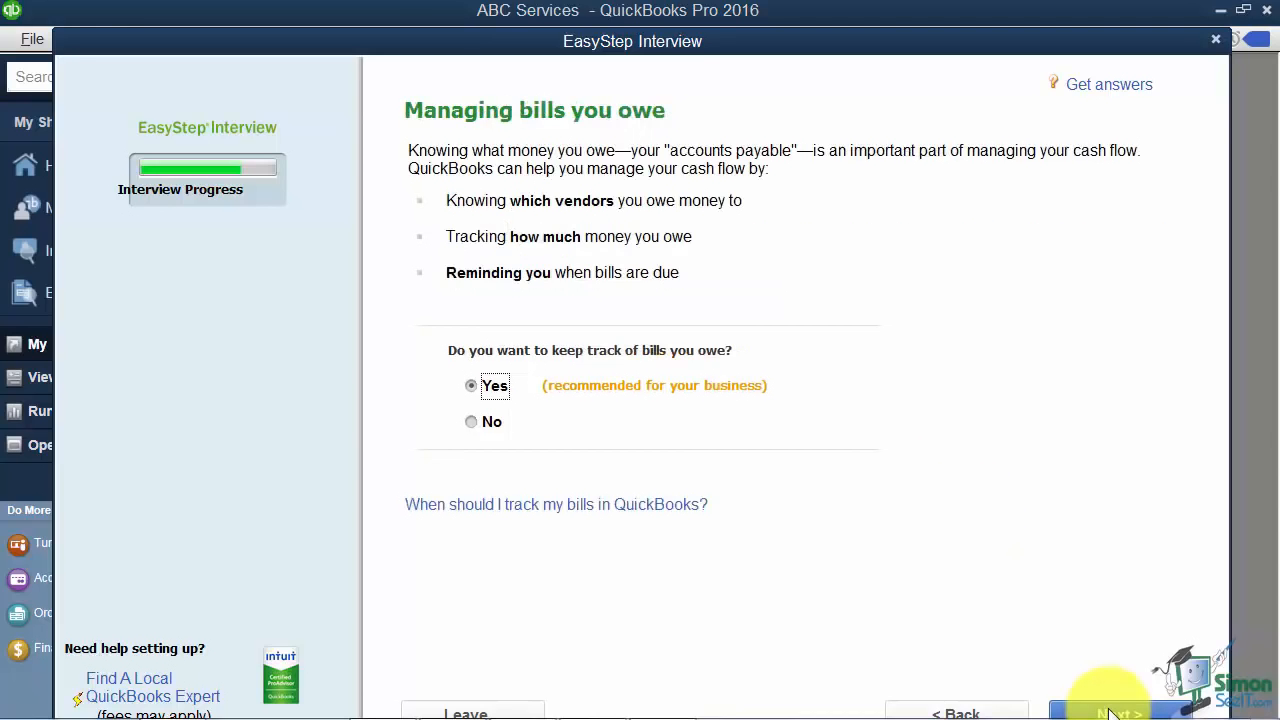